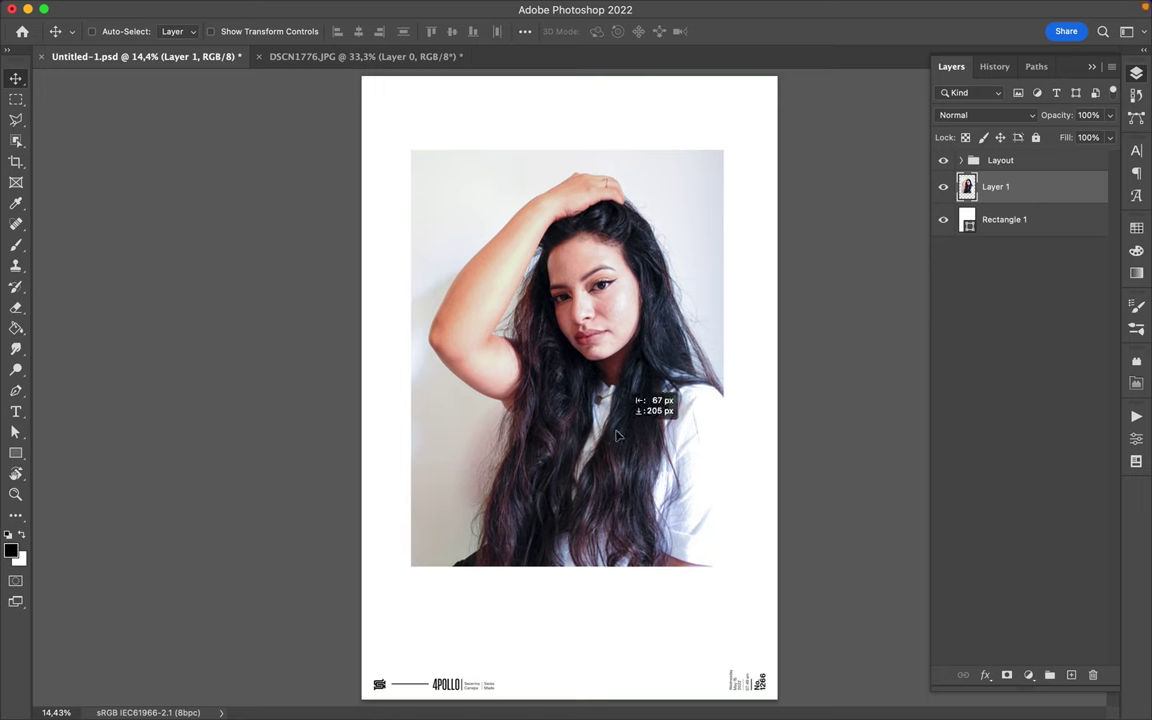
- Box-select the woman with Object Selection, then brush along her hair edge in Select and Mask
key("w")
left_click_drag(427, 177, 724, 571)
left_click_drag(726, 508, 725, 509)
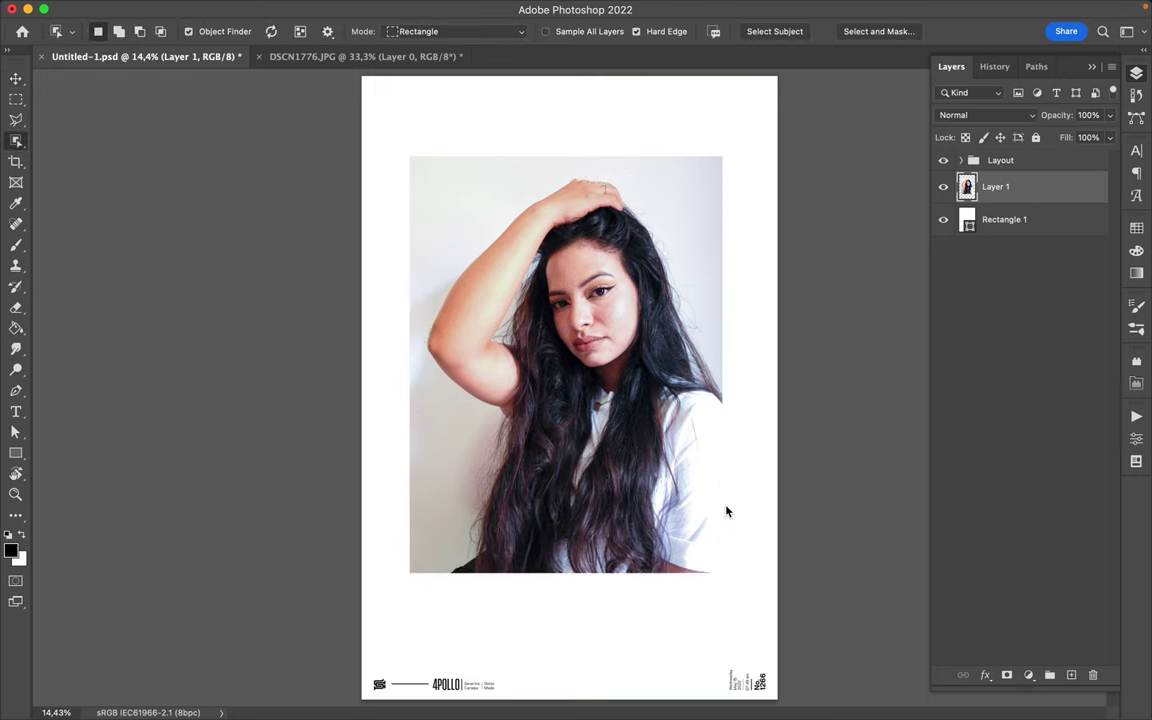
left_click(877, 31)
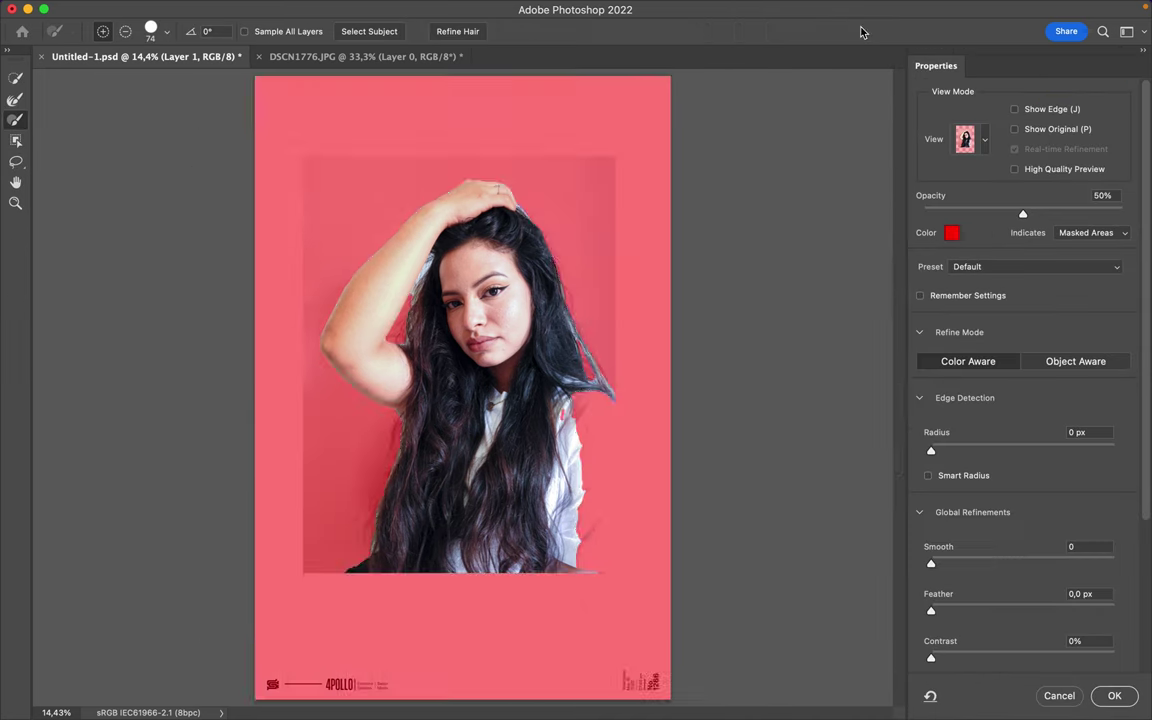
left_click(15, 99)
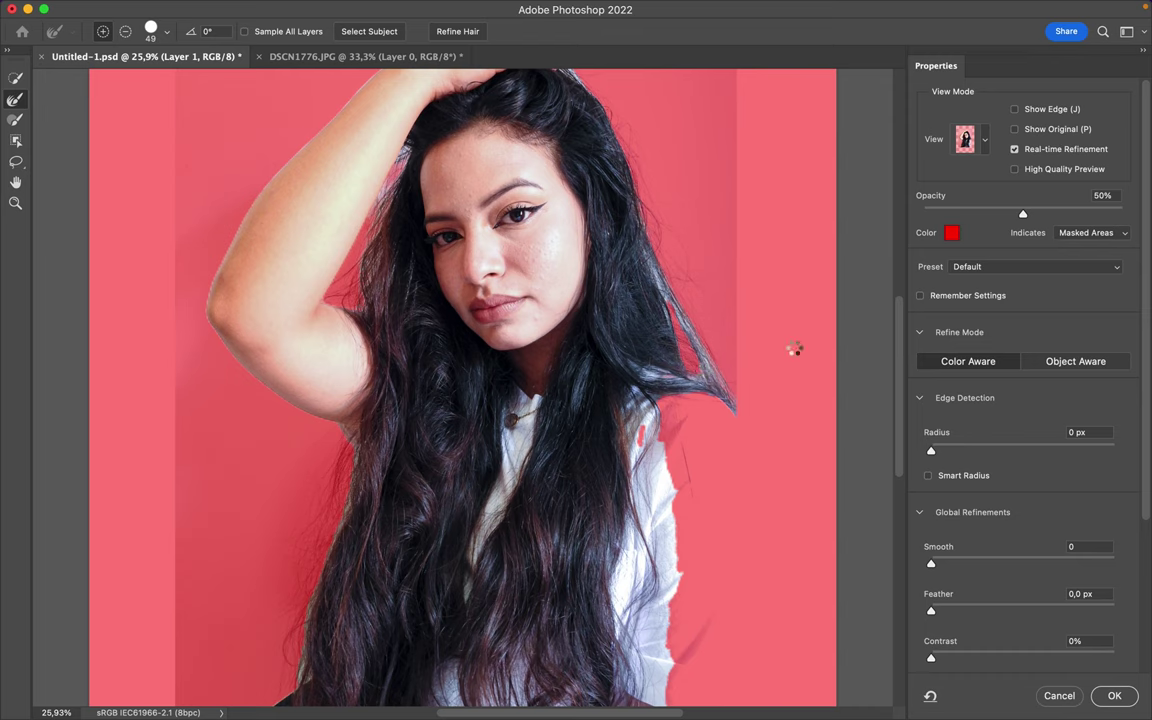
left_click(716, 352)
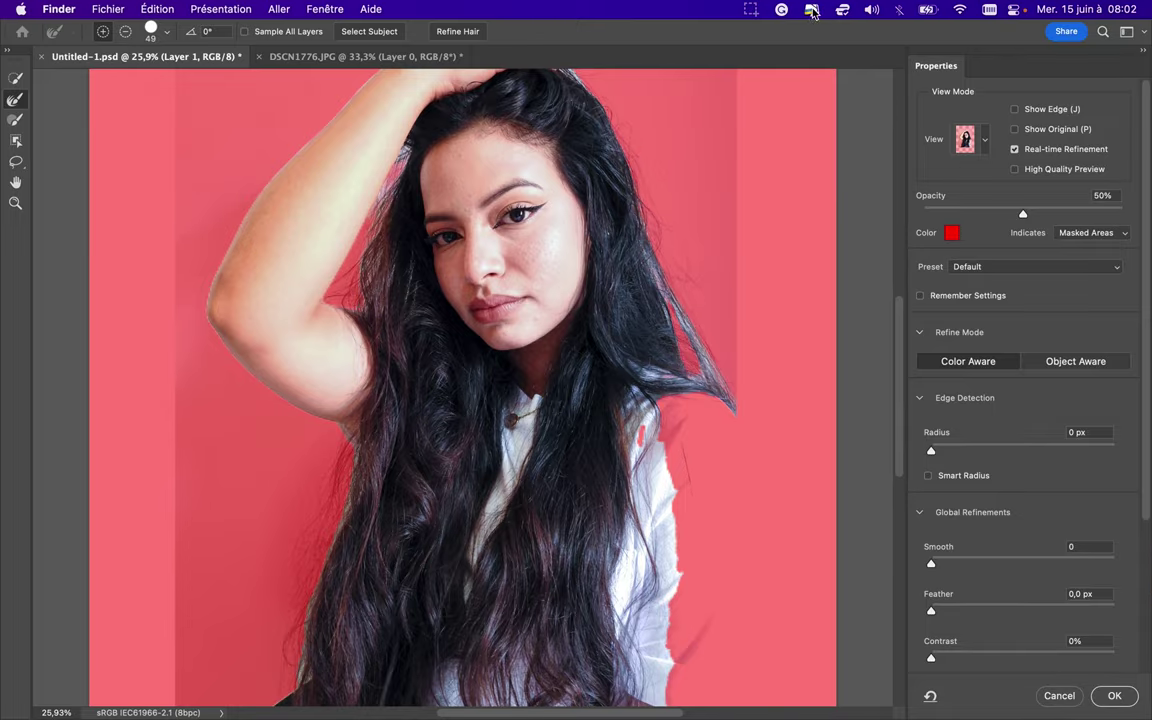
left_click(812, 12)
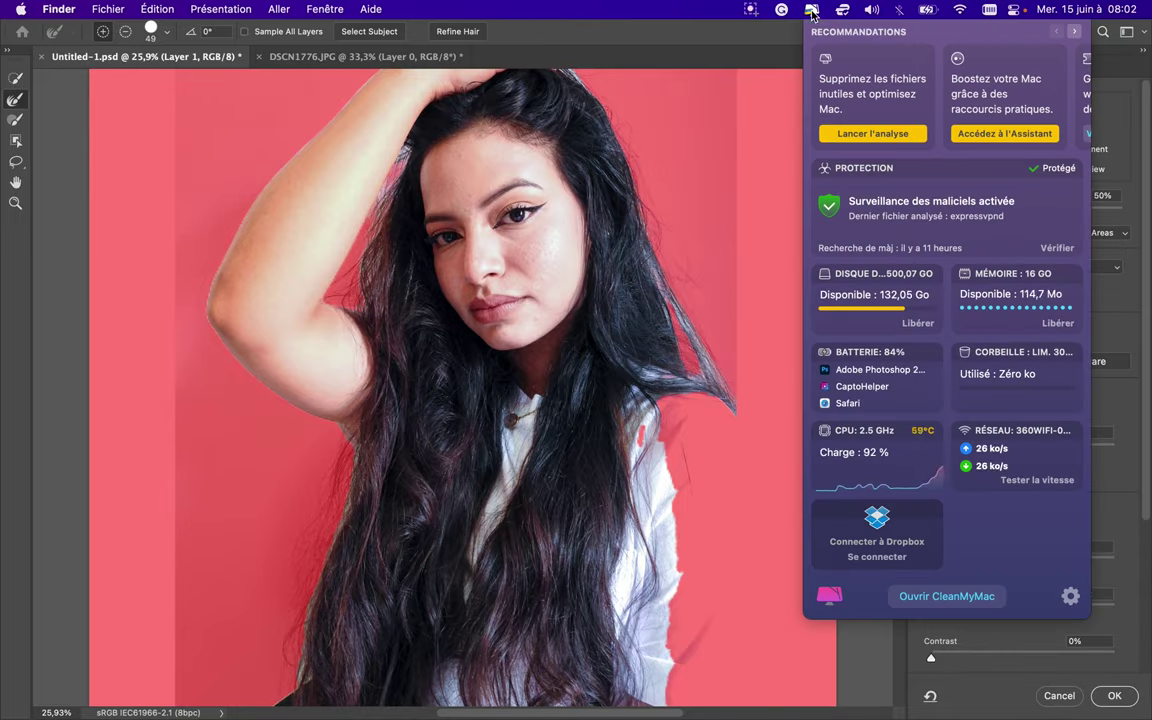
left_click(790, 200)
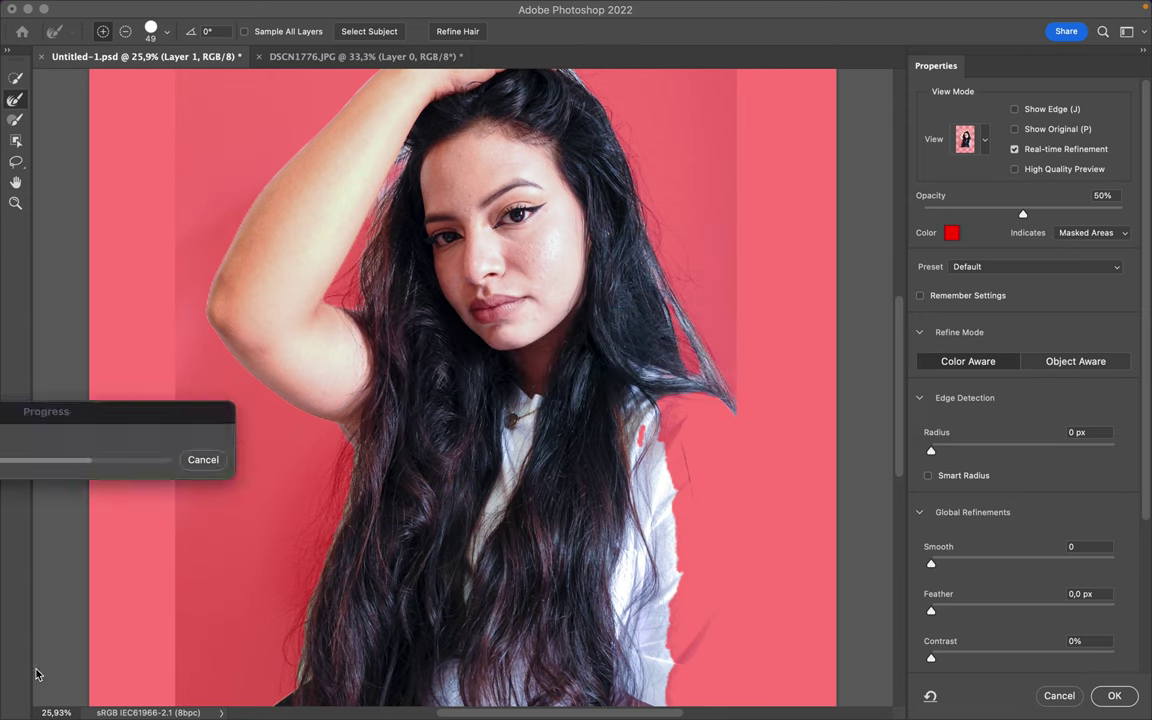
- Accept the refined selection in Select and Mask, then deselect it
left_click(1059, 695)
key("m")
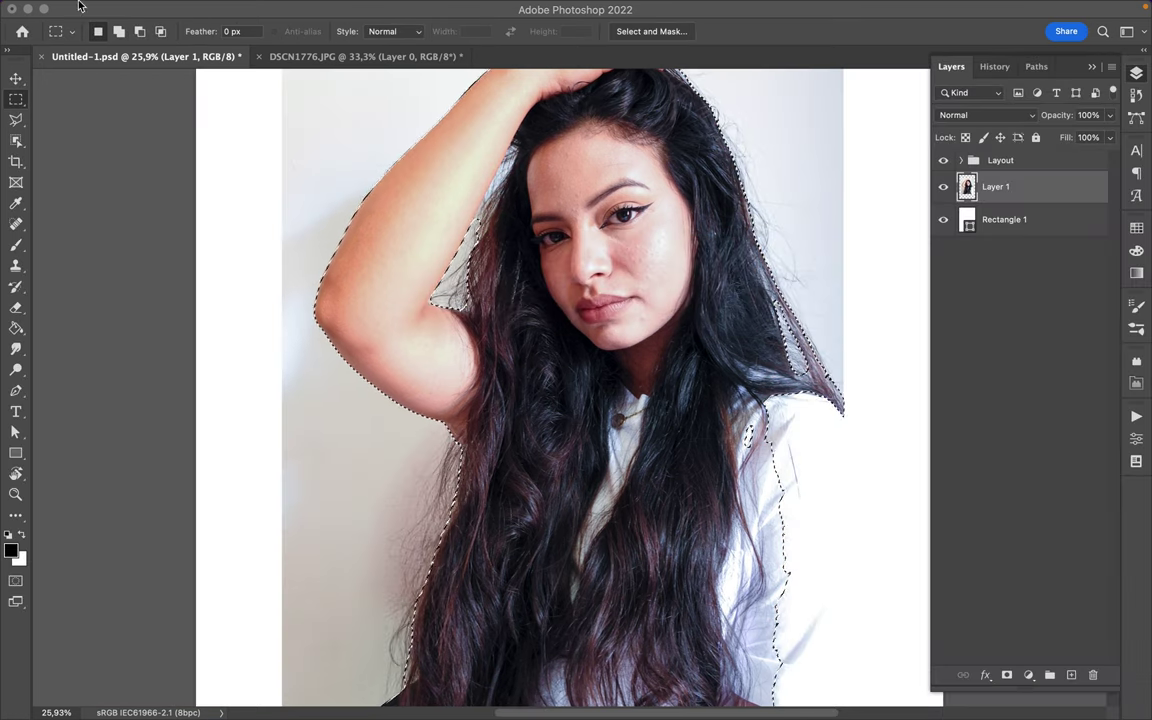
left_click(1004, 219)
key("l")
key("m")
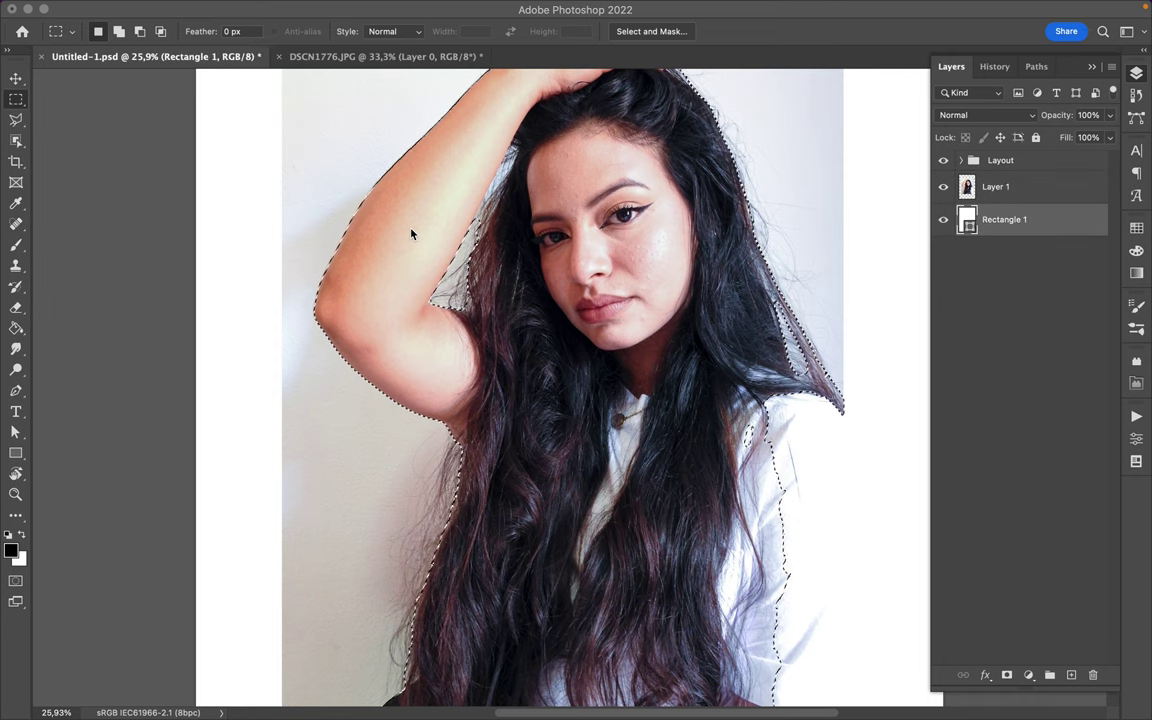
scroll(369, 204, "right", 2)
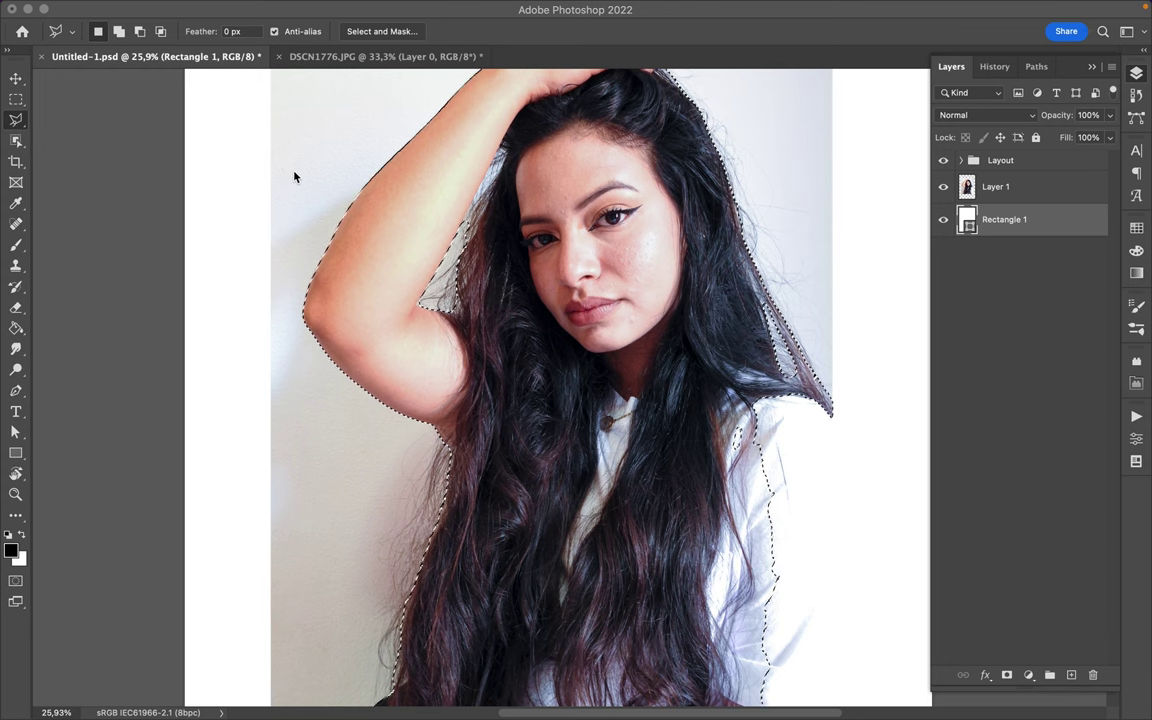
key("ctrl+d")
key("v")
scroll(624, 438, "down", 3)
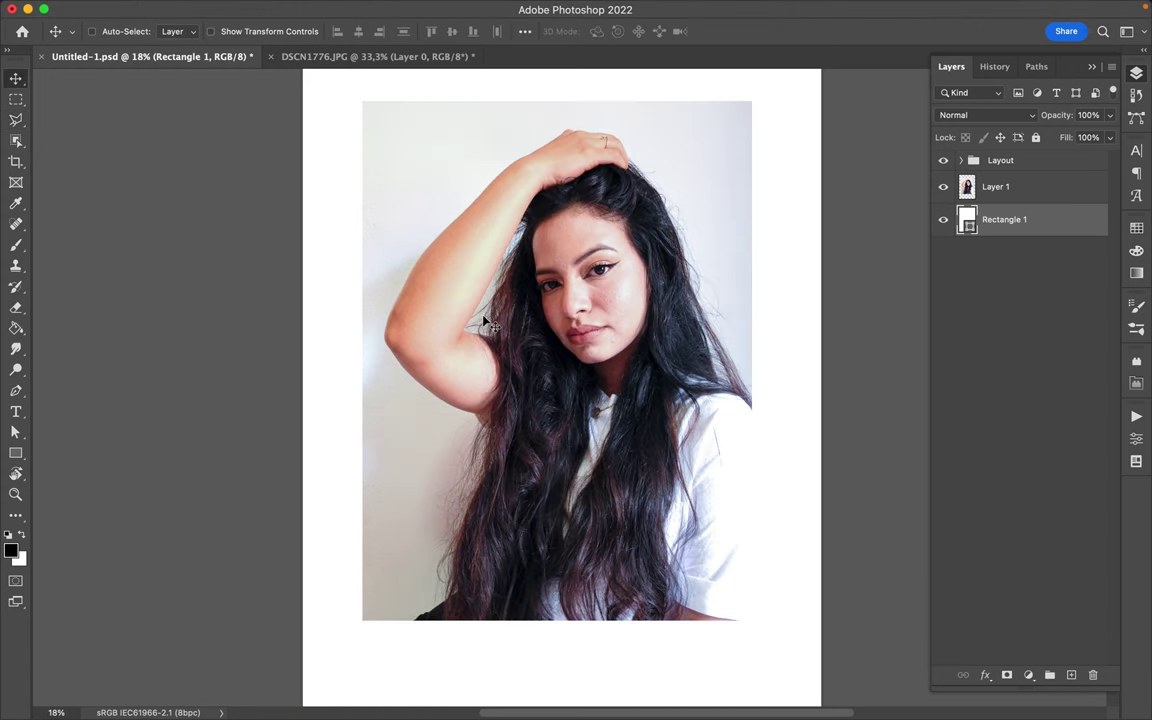
- Outline a rough polygonal border around the woman and delete the background outside it on Layer 1
key("l")
left_click_drag(396, 621, 432, 605)
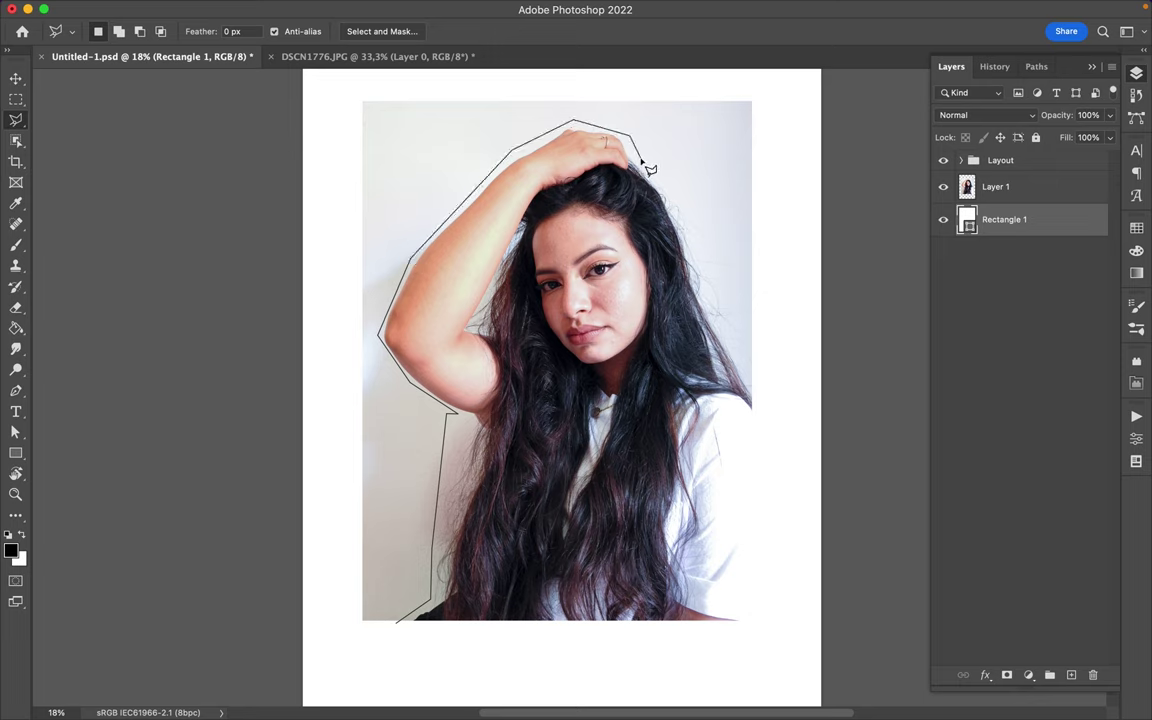
left_click_drag(768, 395, 402, 626)
left_click(1003, 186)
key("ctrl+shift+i")
key("Delete")
key("ctrl+d")
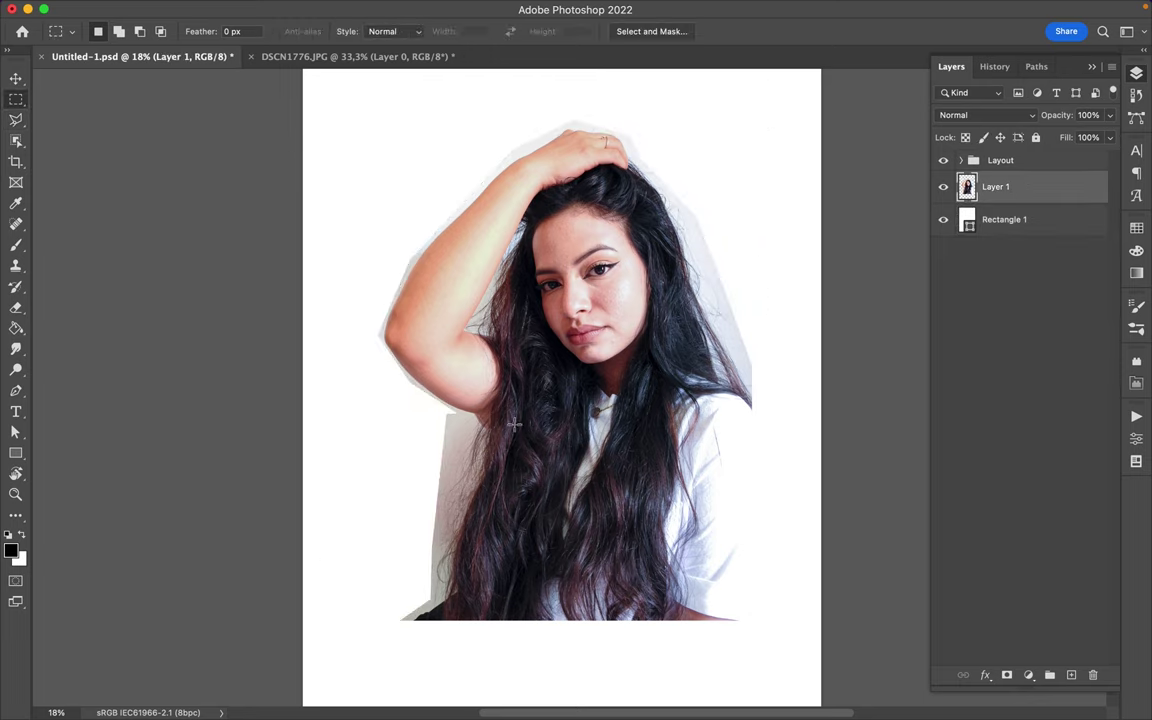
- Try deleting a leftover area at the lower left of the cutout
left_click(446, 414)
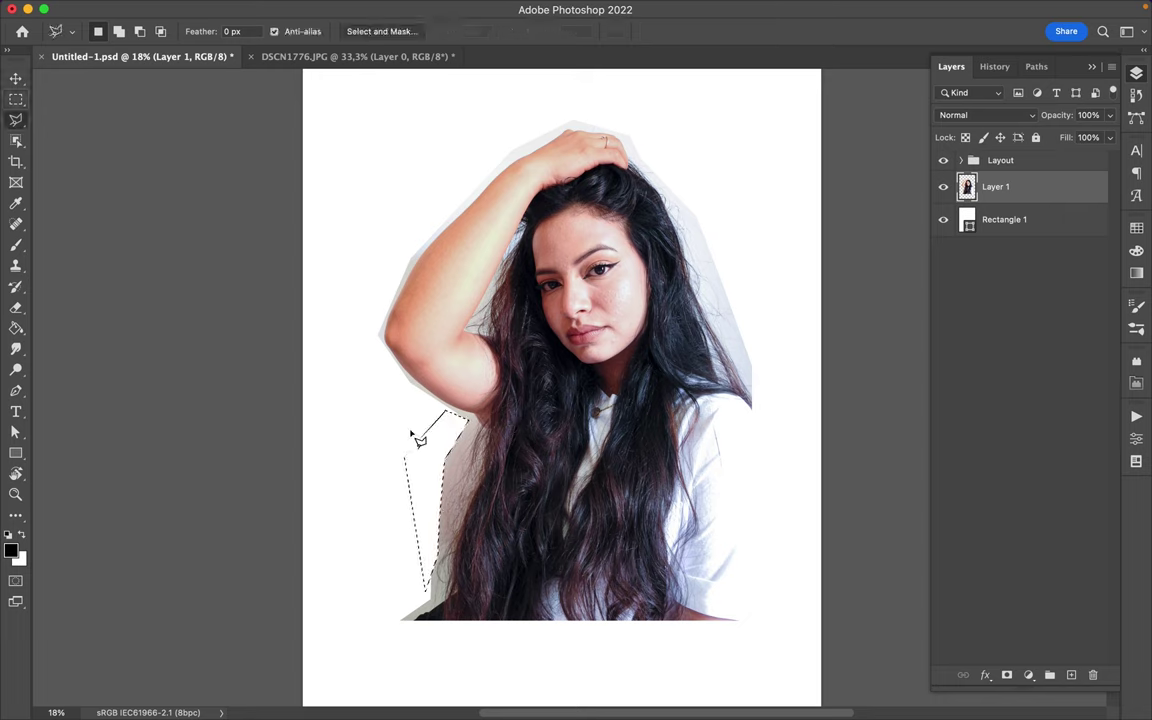
key("Delete")
key("Return")
key("ctrl+d")
- Add a mask to Layer 1, then undo it
key("v")
left_click(1007, 675)
key("ctrl+z")
left_click(1028, 675)
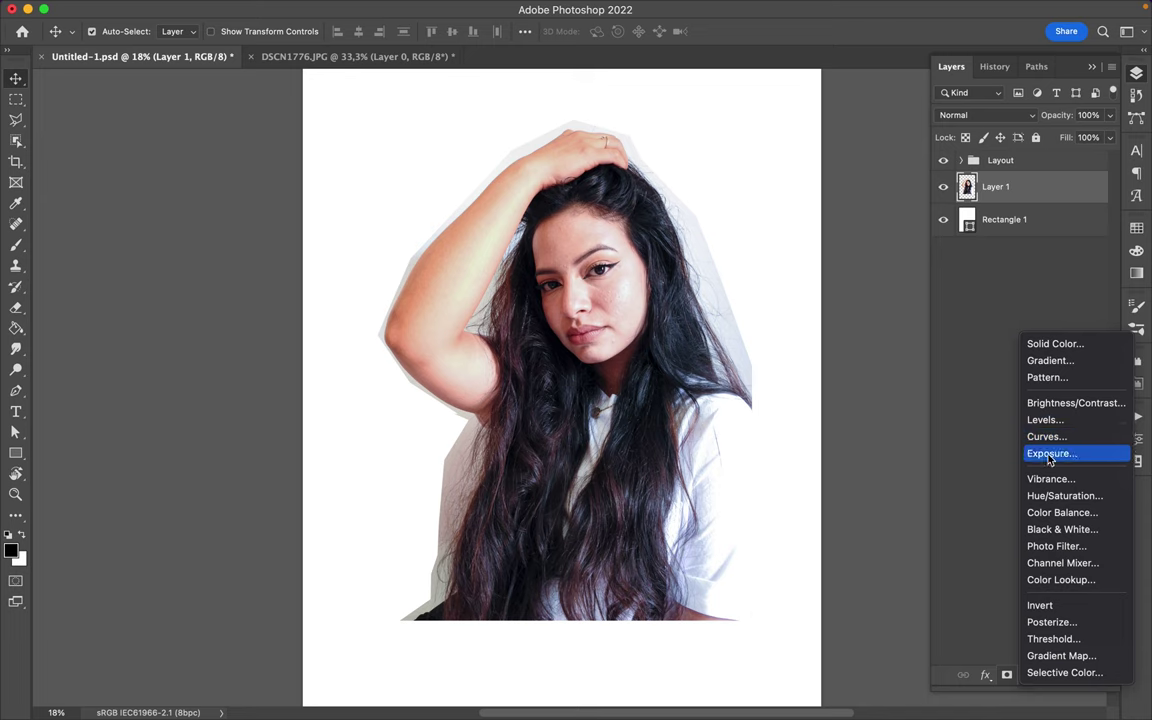
- Add a Hue/Saturation layer with Saturation -100, clipped to Layer 1
left_click(1068, 496)
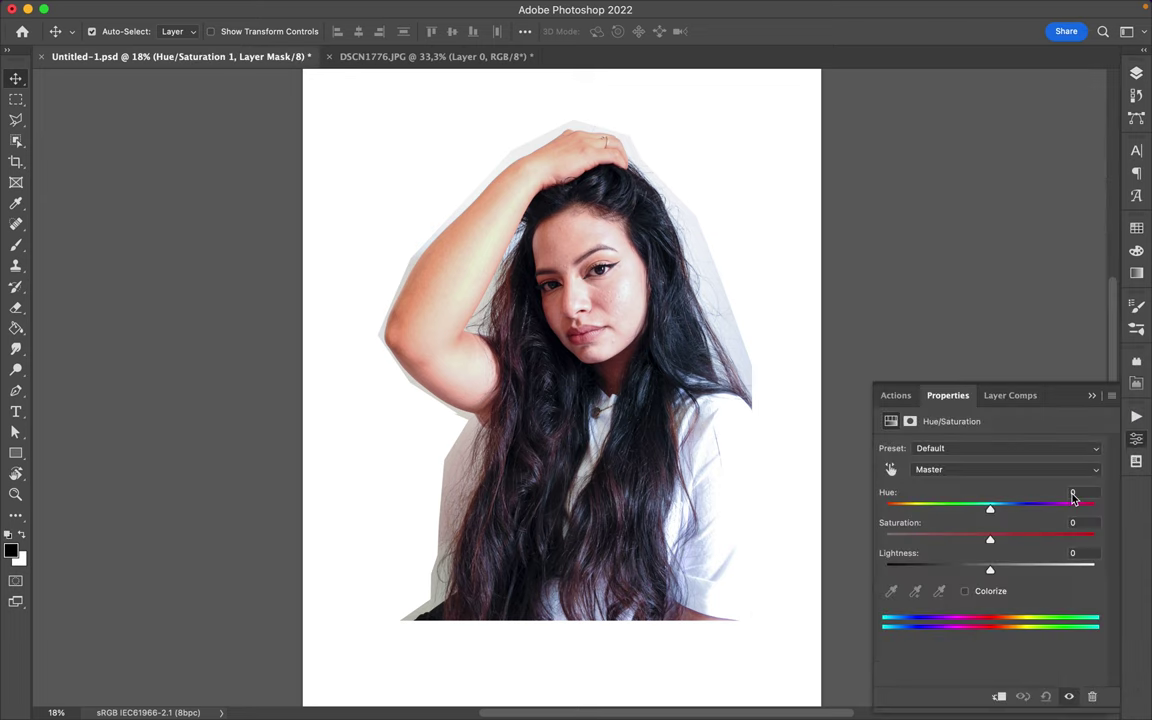
left_click_drag(991, 538, 885, 538)
left_click_drag(988, 571, 991, 571)
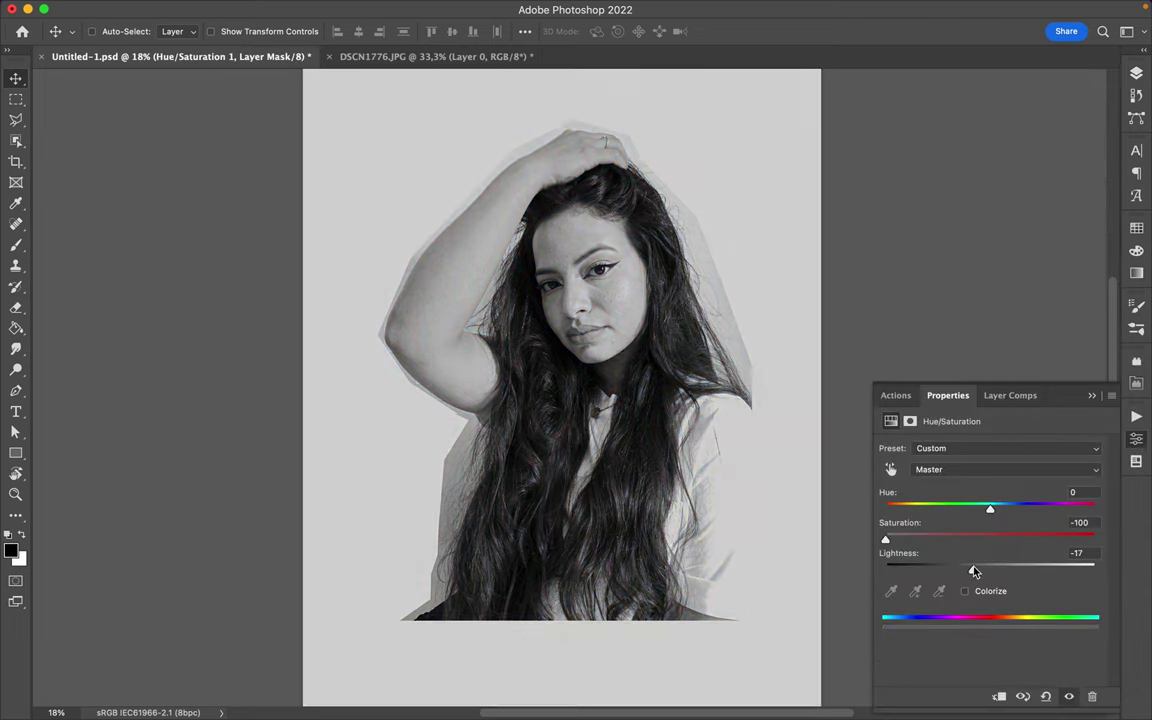
left_click(1136, 73)
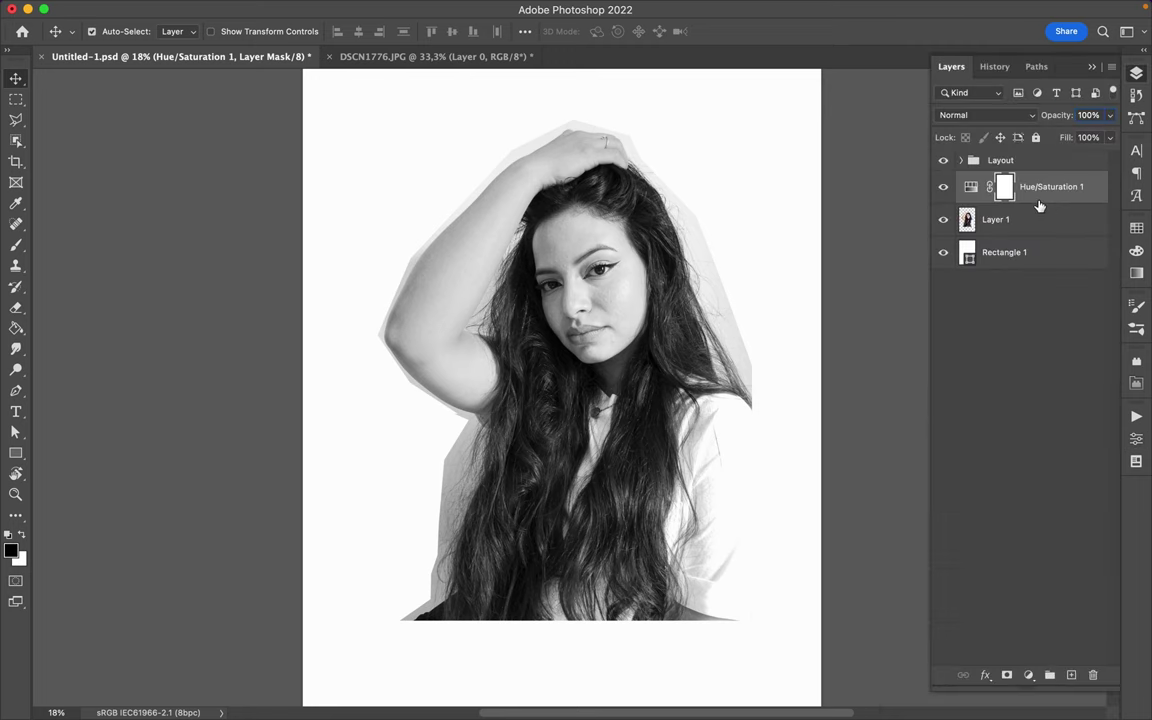
left_click(1040, 204, "alt")
- Choose the first Spray Paint I brush and add a new empty layer
key("b")
right_click(632, 240)
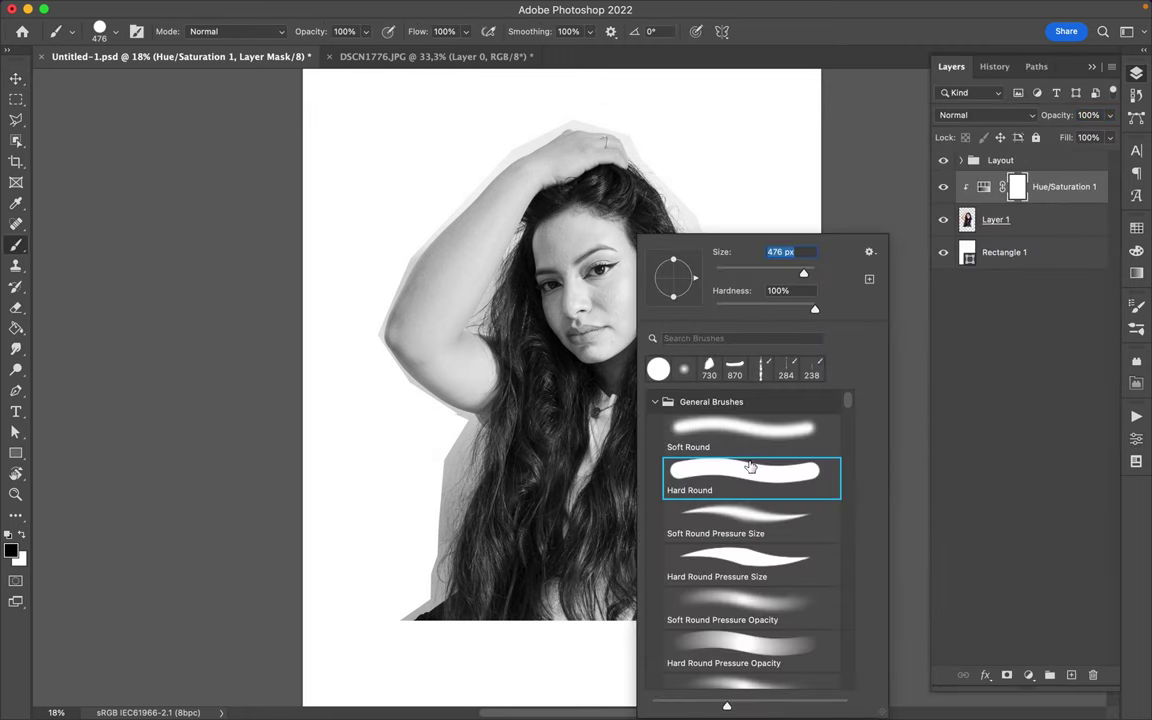
left_click(700, 401)
scroll(745, 520, "down", 5)
left_click(750, 572)
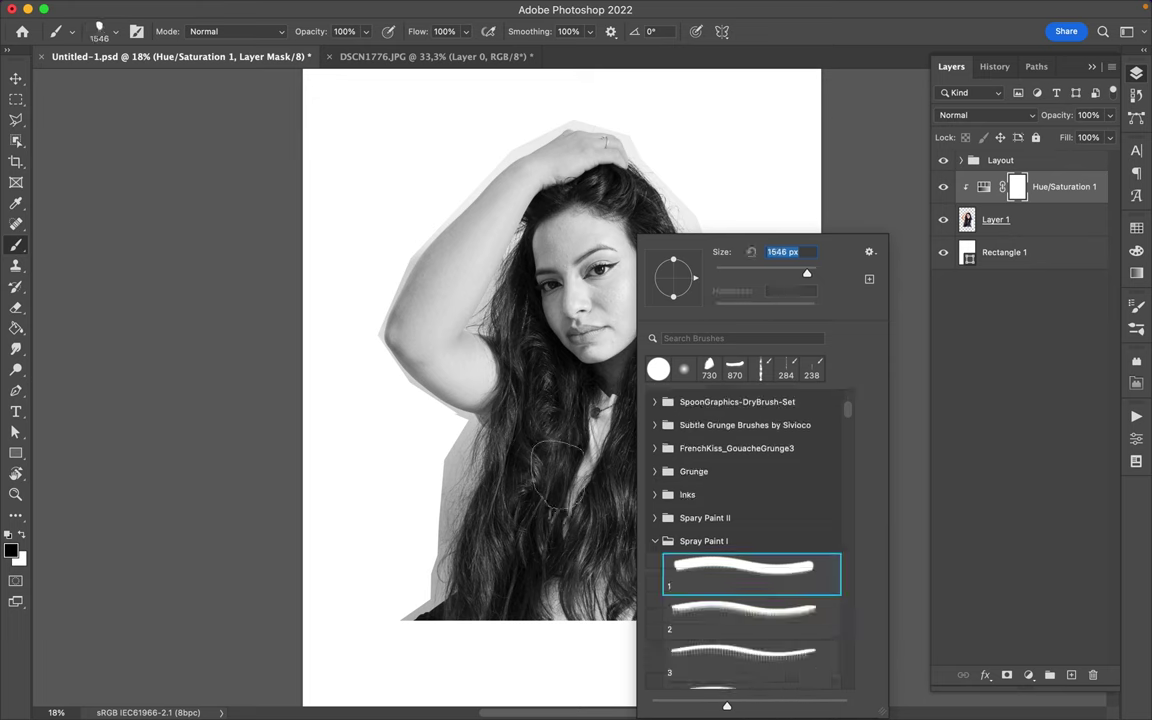
key("Return")
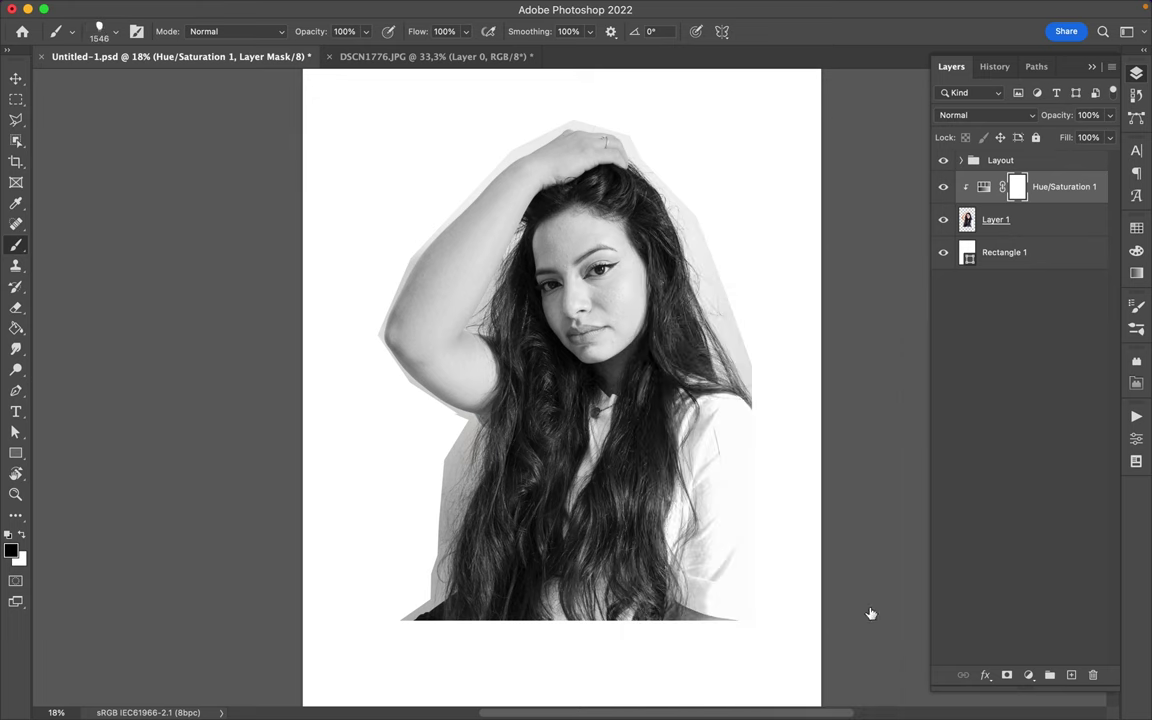
key("ctrl+shift+alt+n")
- Stamp a black spray dab at lower right and drip bars across the arm with Spray Paint I brushes
left_click(748, 600)
right_click(705, 560)
left_click(822, 616)
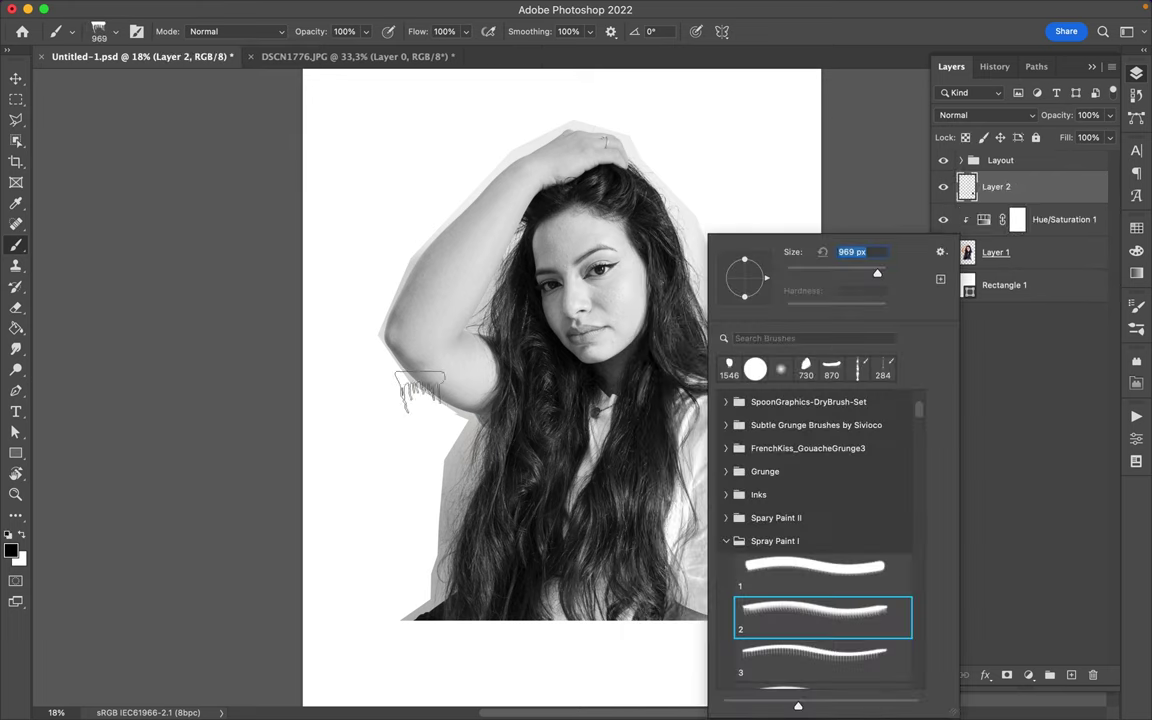
left_click(407, 368)
right_click(472, 380)
left_click(588, 422)
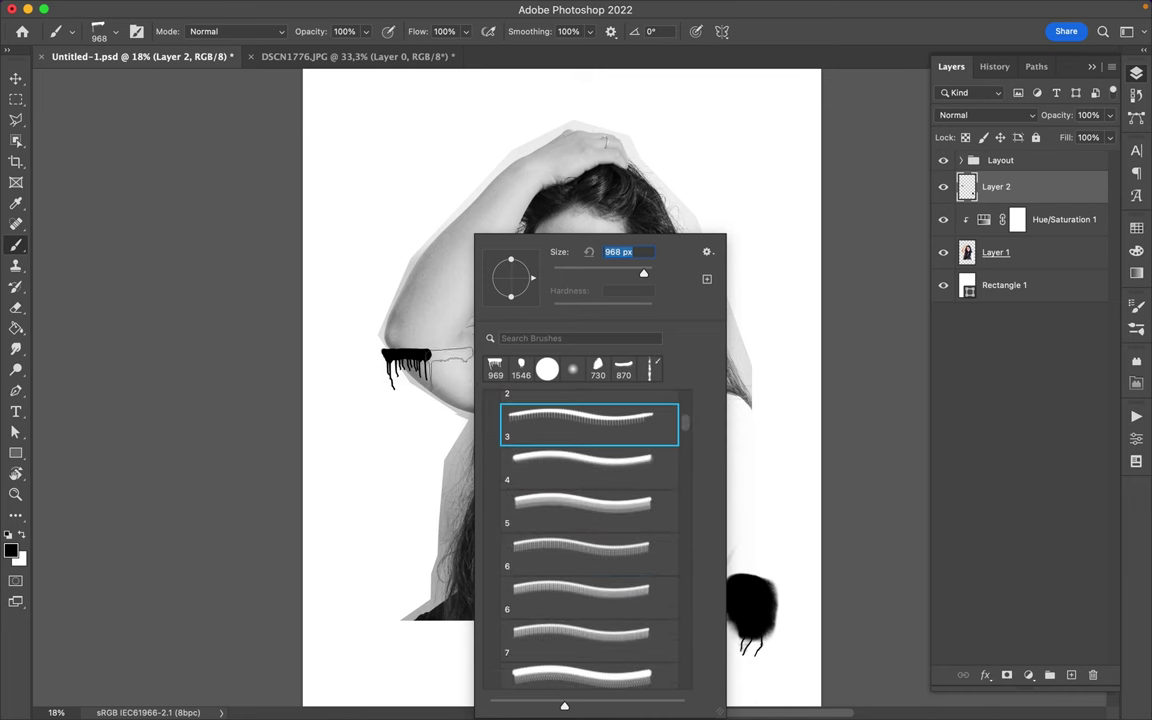
key("Return")
left_click(460, 356)
- Paint a black drip blob with surrounding drips at the lower right using the fourth Spray Paint I brush
right_click(640, 380)
left_click(756, 465)
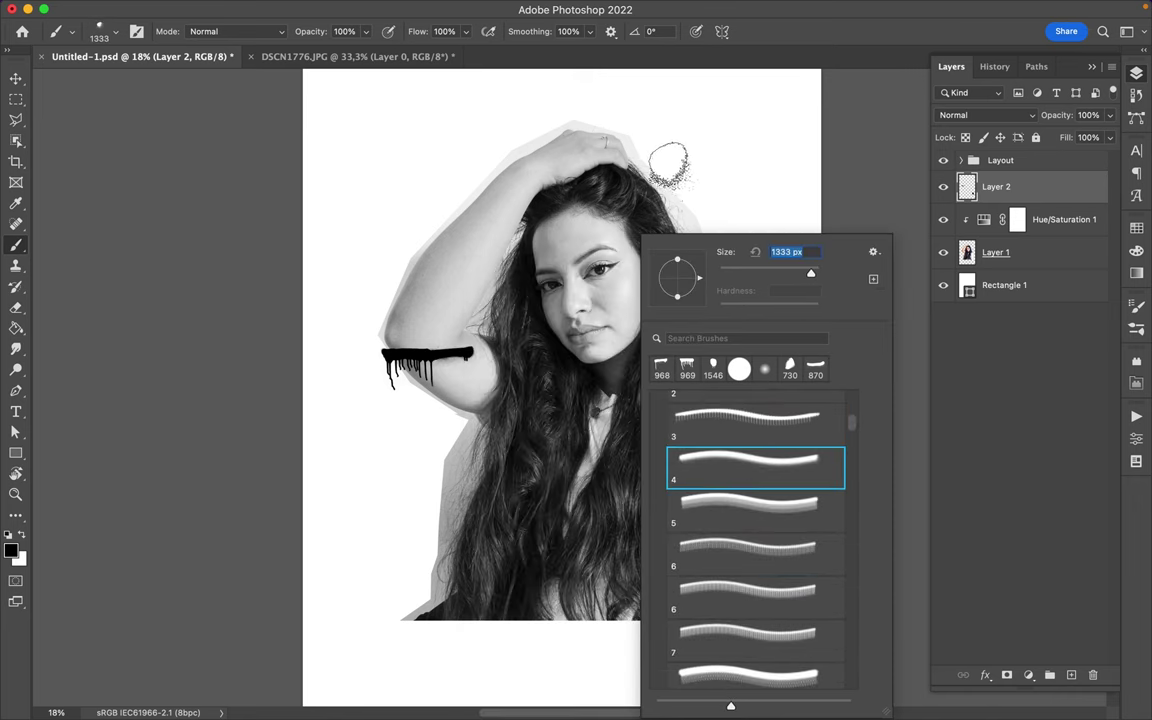
key("Return")
left_click(750, 605)
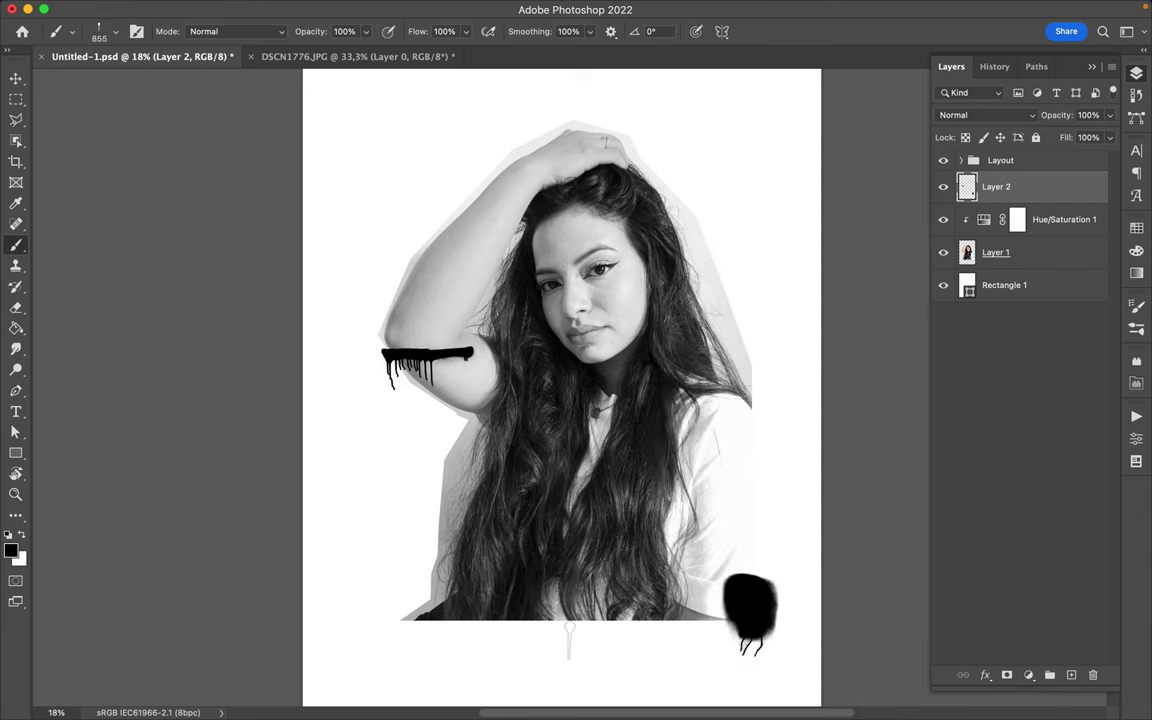
left_click(715, 610)
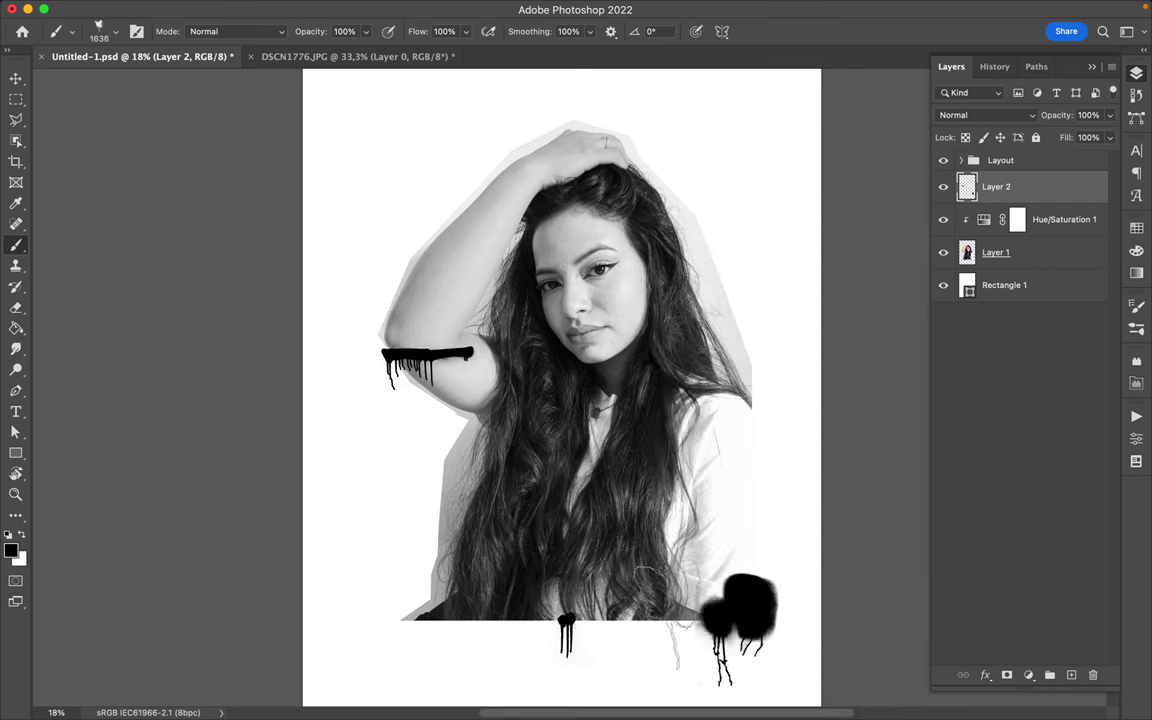
left_click(685, 600)
left_click(722, 590)
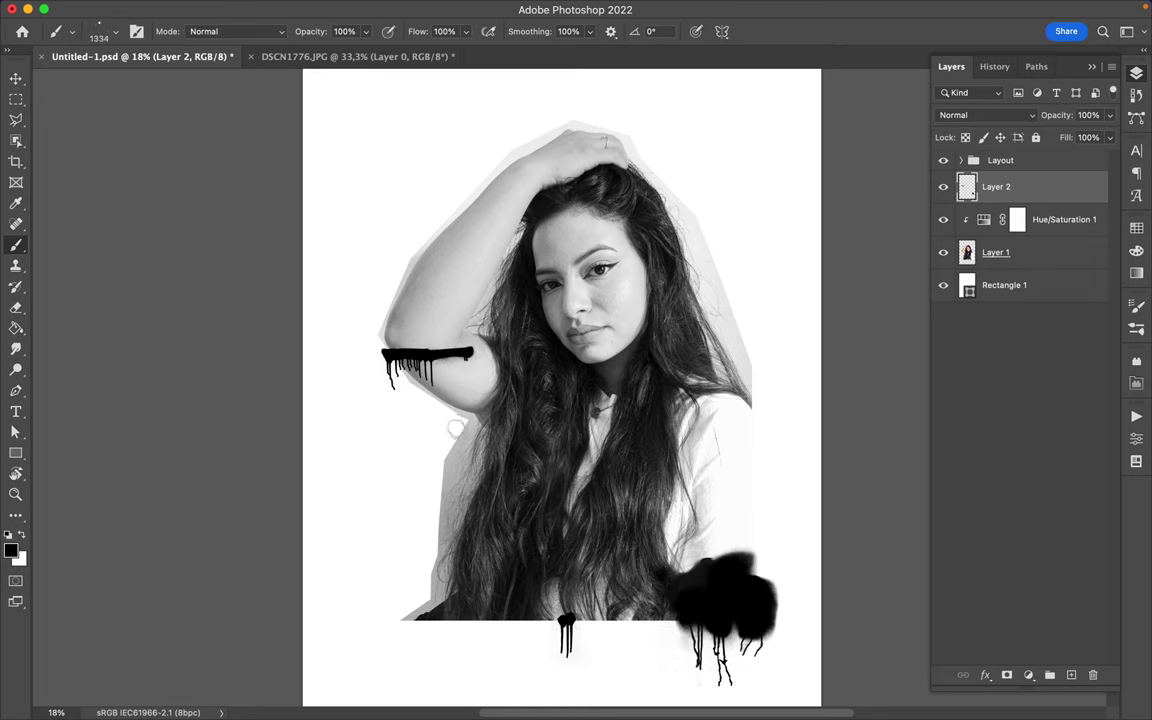
- Spatter black paint at the lower left and bottom right, then add a new layer
left_click(415, 600)
left_click(430, 545)
left_click(425, 590)
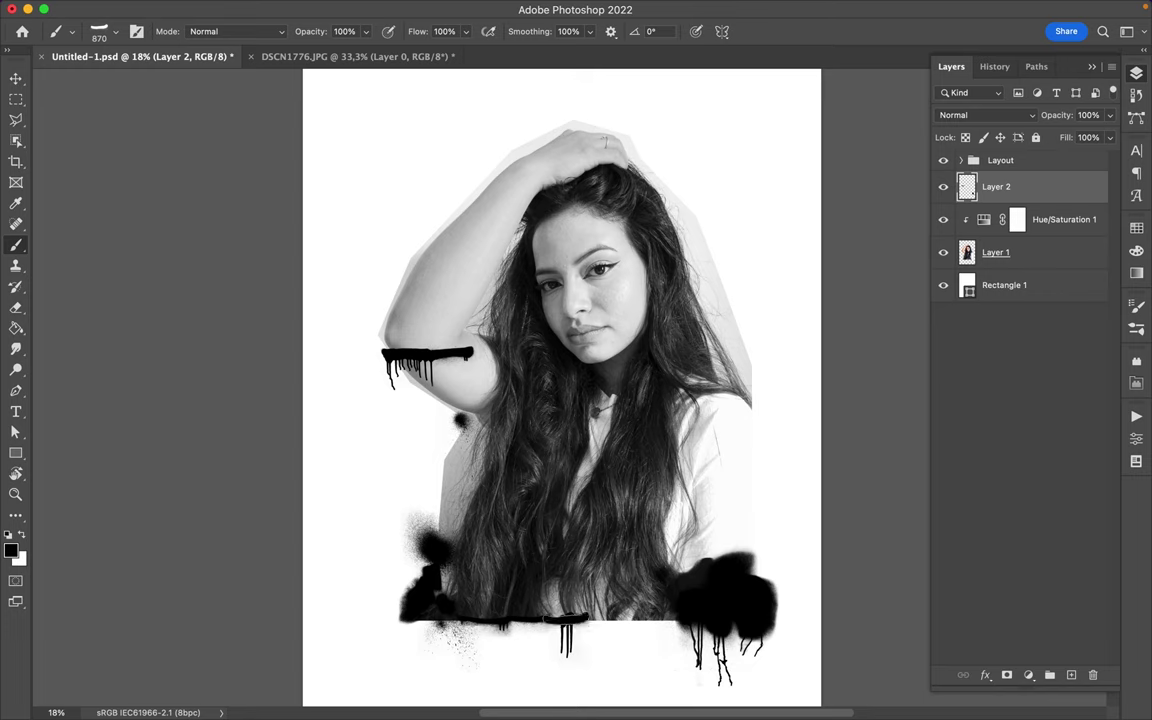
left_click(613, 617)
key(".")
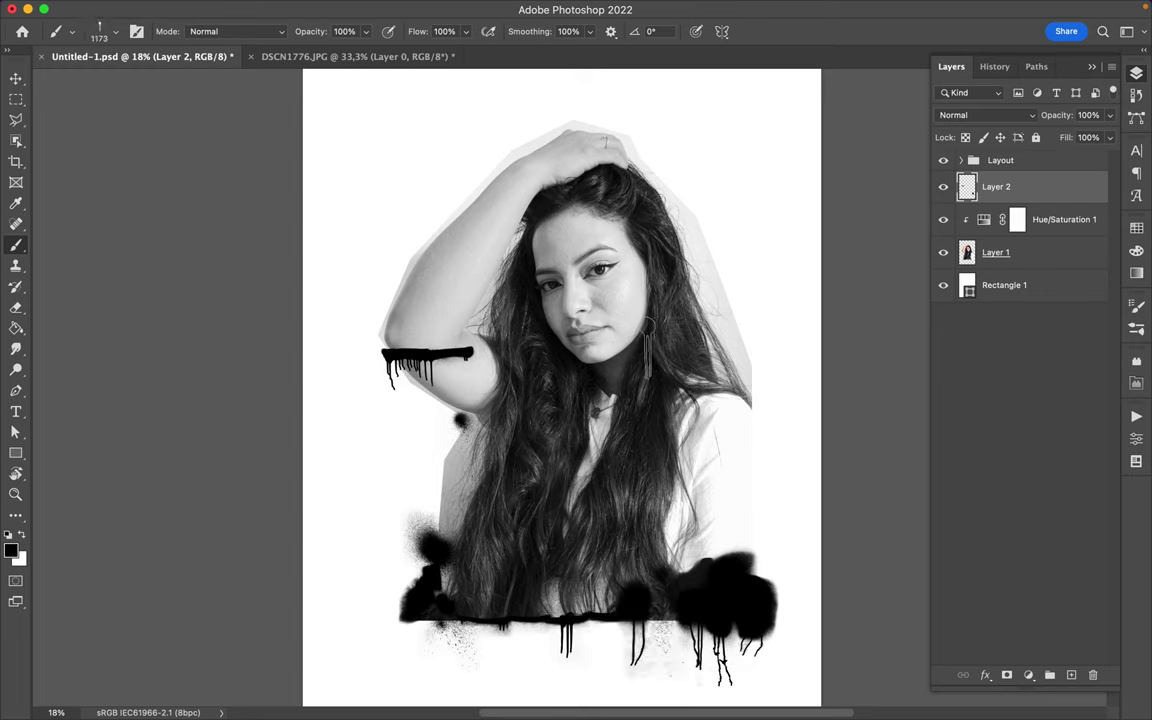
right_click(893, 226)
left_click(1071, 675)
- Add a new layer and set the foreground colour to pink #f57be5
left_click(1136, 228)
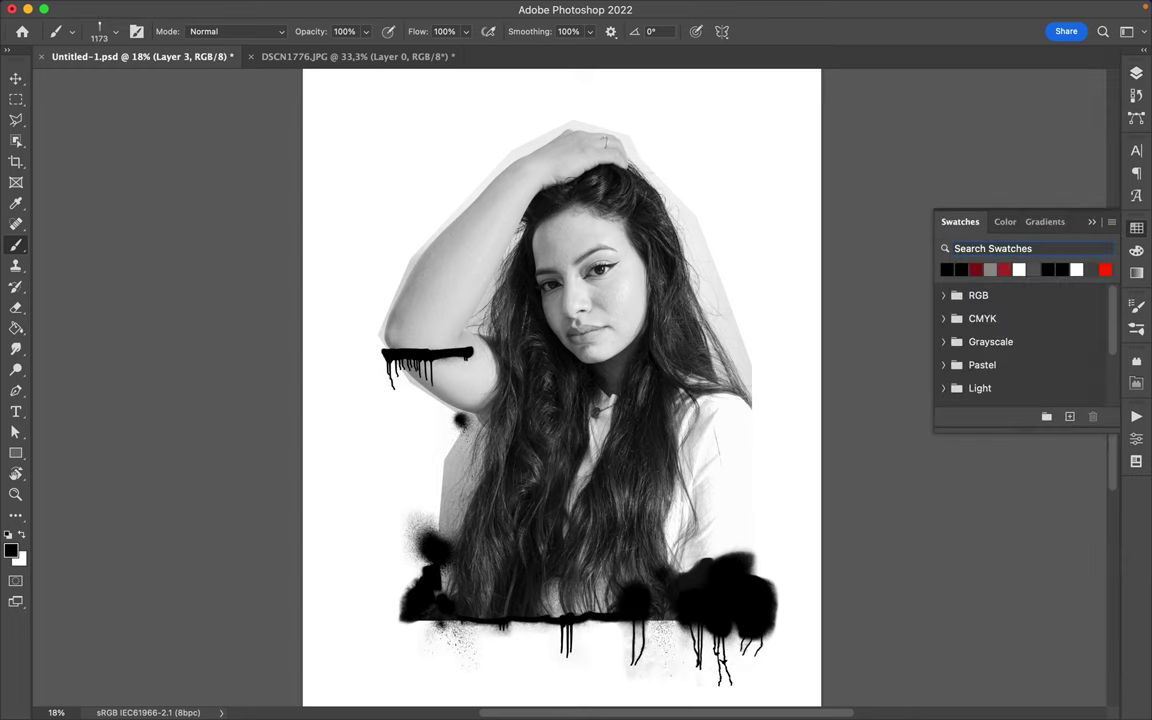
left_click(1044, 221)
left_click(960, 221)
key("v")
left_click(10, 550)
left_click_drag(698, 200, 698, 150)
left_click_drag(620, 154, 666, 132)
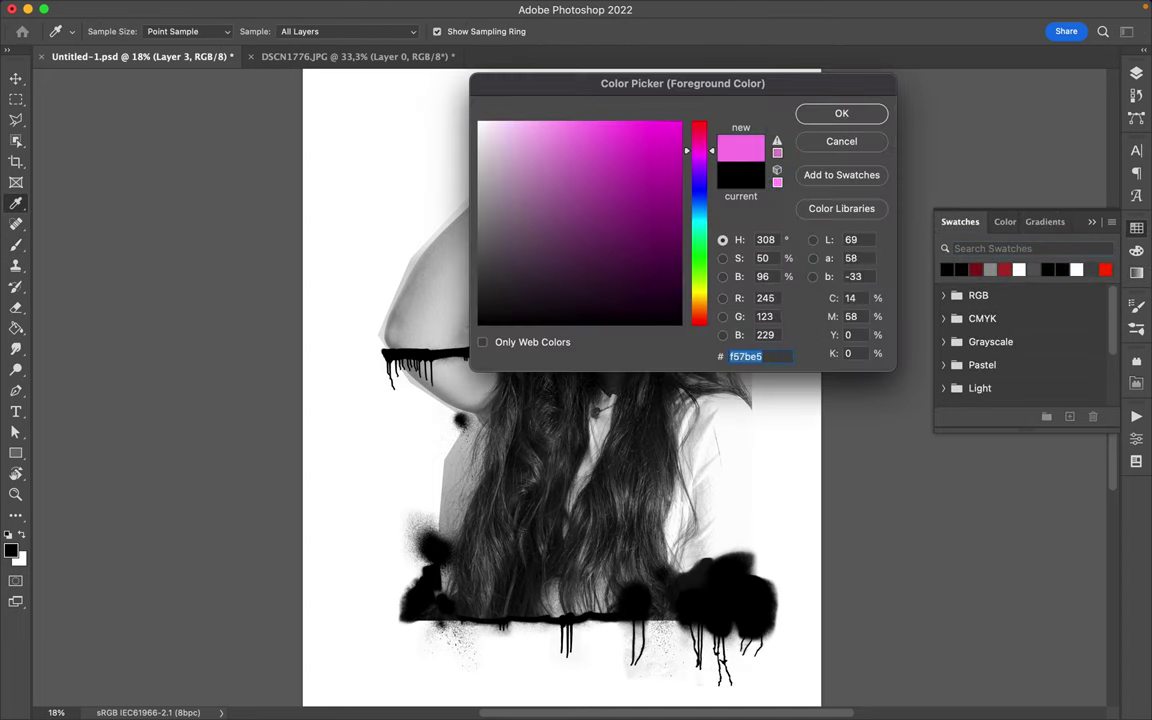
left_click(841, 113)
- Choose spray brush 2 from the Spary Paint II brush set
key("b")
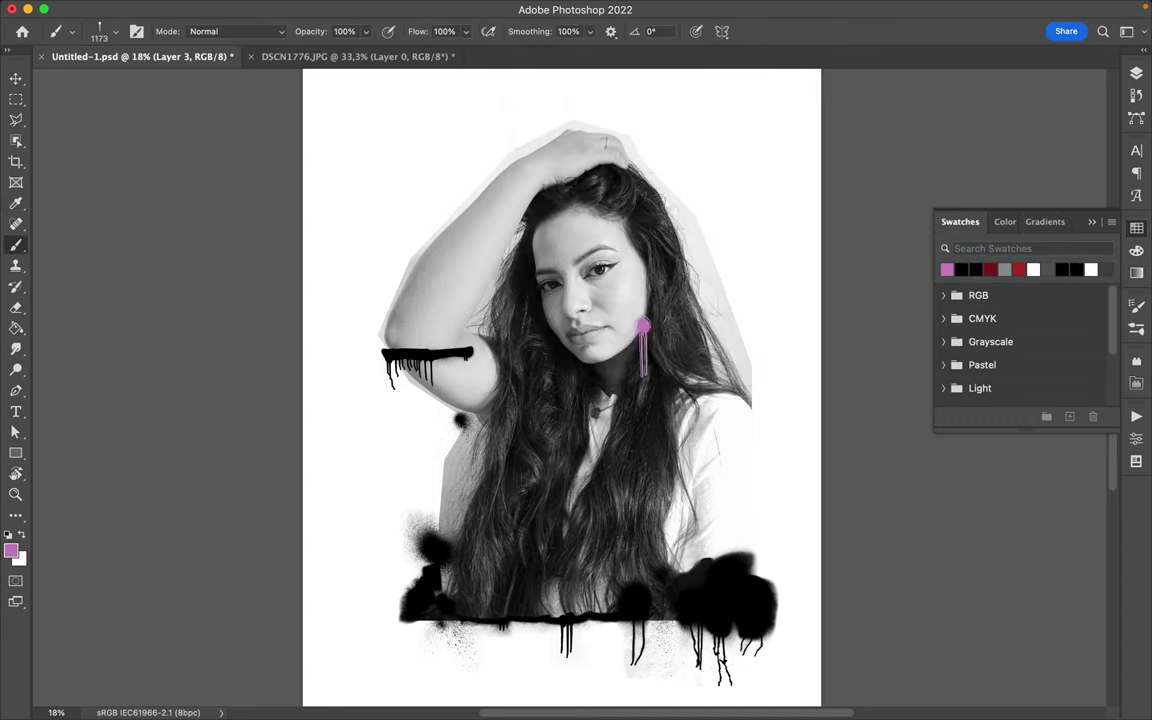
key("v")
key("b")
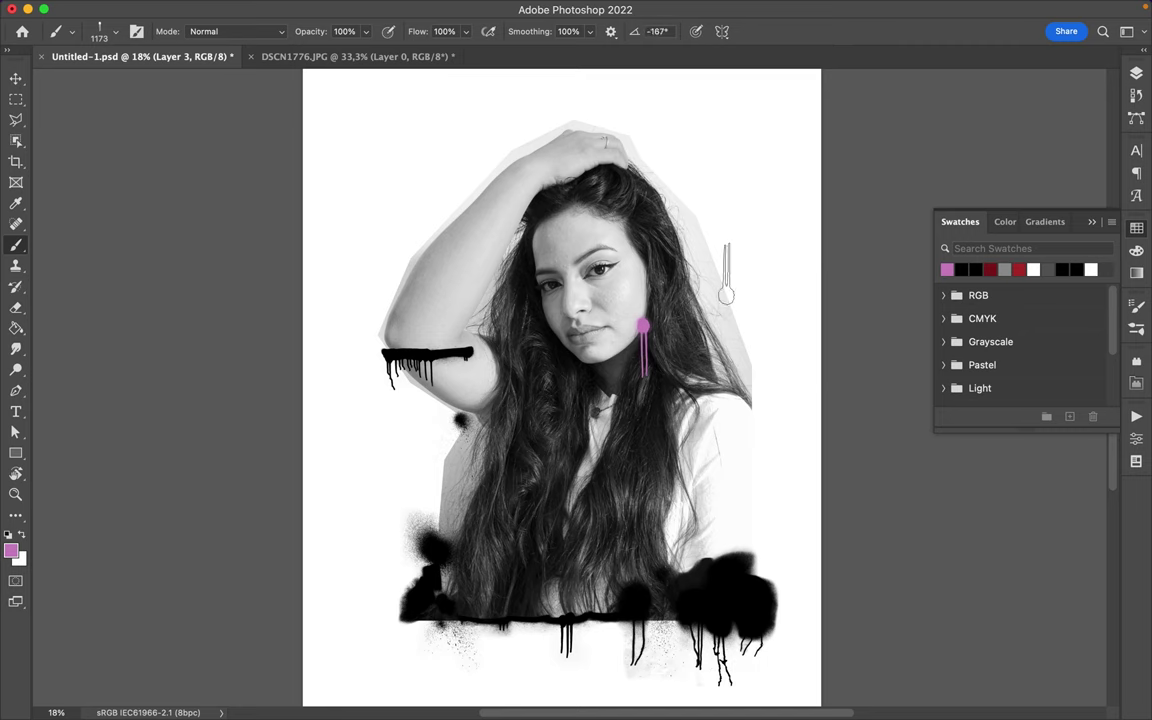
right_click(667, 250)
left_click(775, 522)
scroll(761, 620, "up", 5)
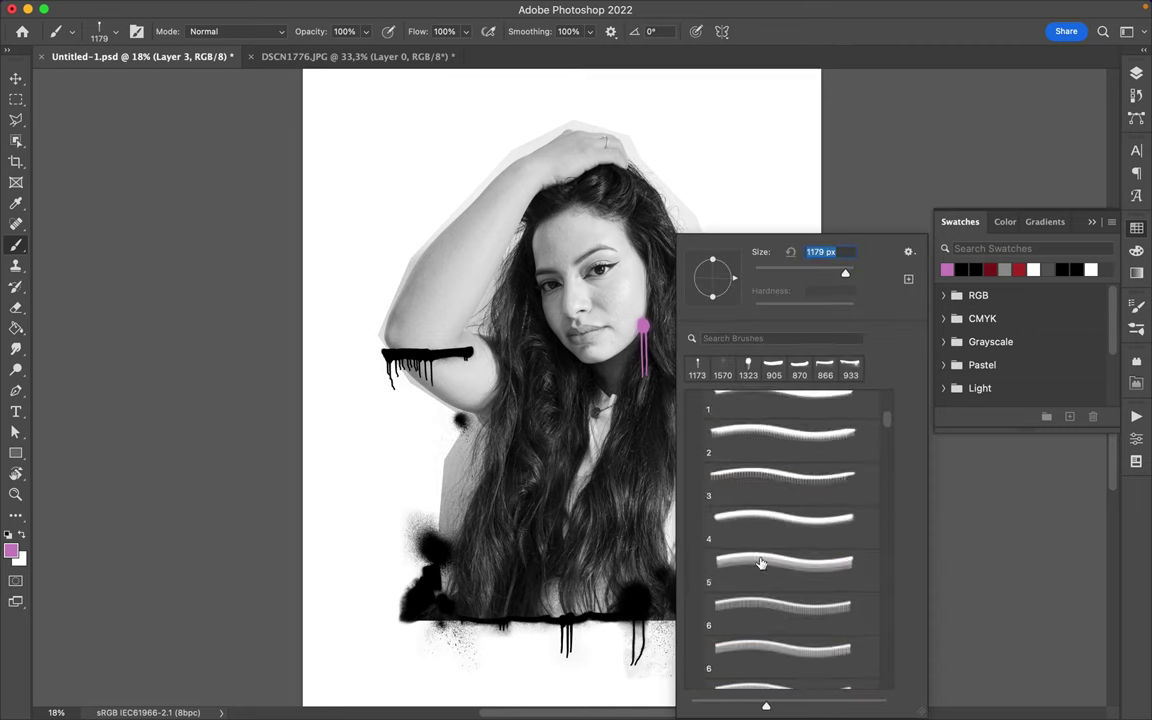
scroll(730, 590, "up", 5)
left_click(694, 555)
left_click(790, 588)
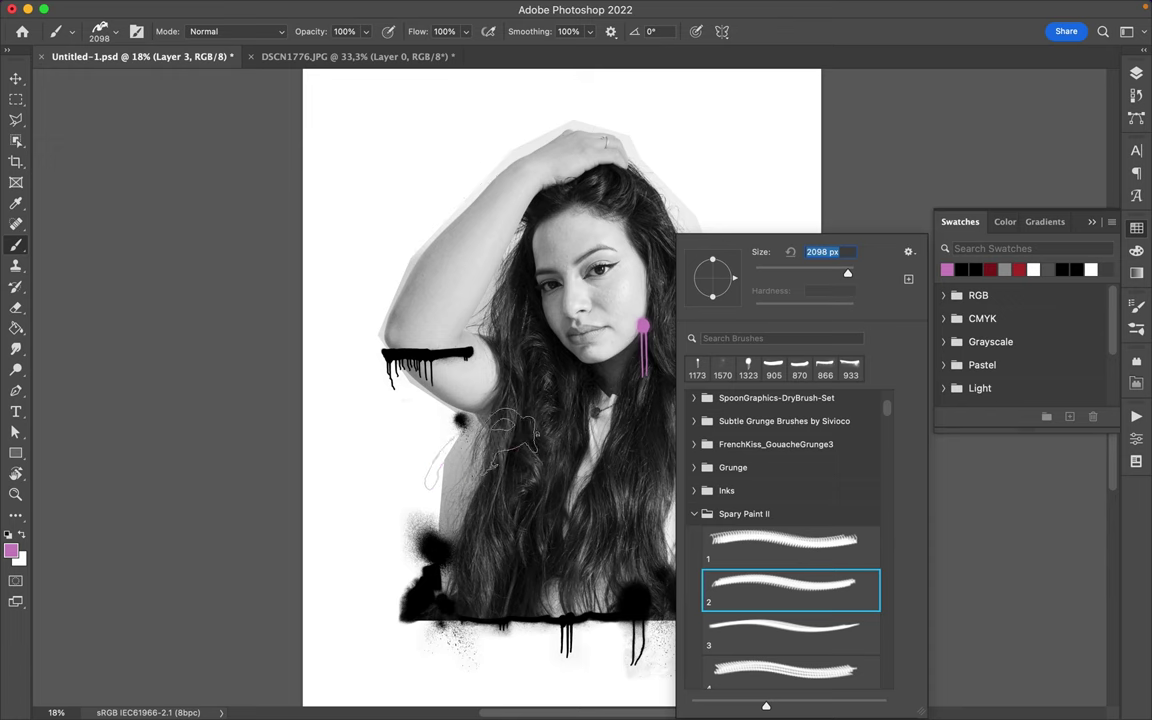
- Paint a pink spray scribble over the left hair, then switch to the wider spray brush 3
left_click_drag(430, 480, 530, 430)
right_click(635, 440)
scroll(768, 527, "down", 5)
left_click(770, 483)
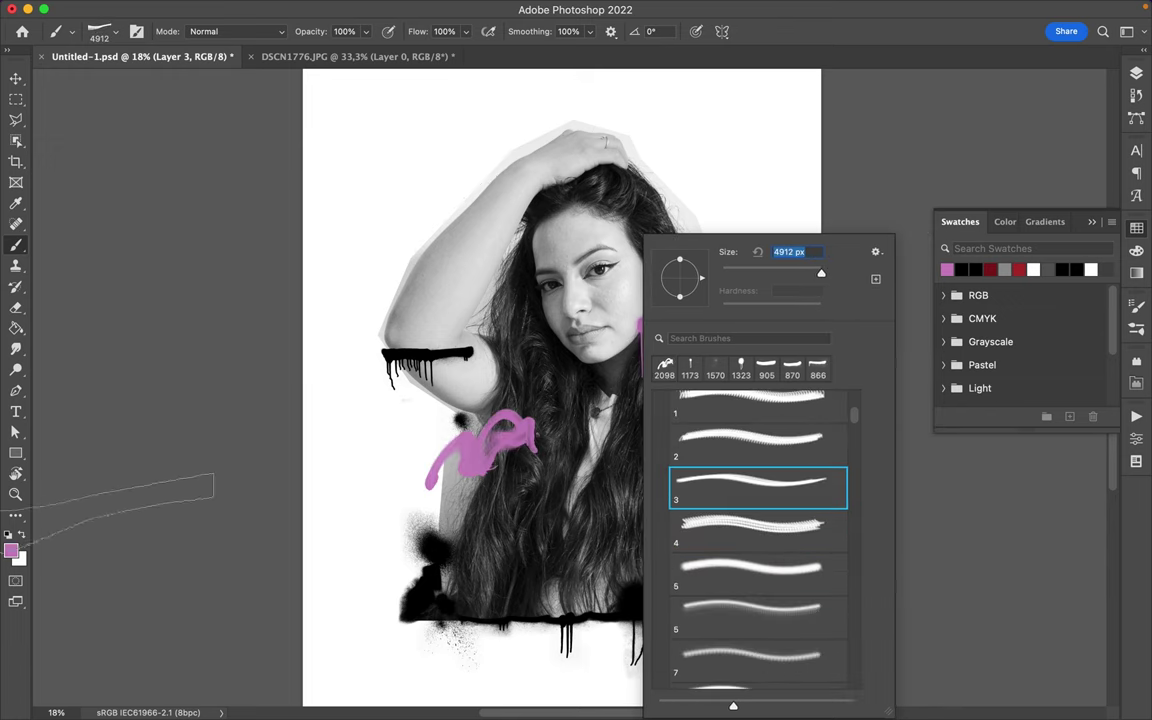
left_click(22, 535)
- Reset colours to black and white and paint a wide black spray band across the eyes
key("d")
left_click(1136, 72)
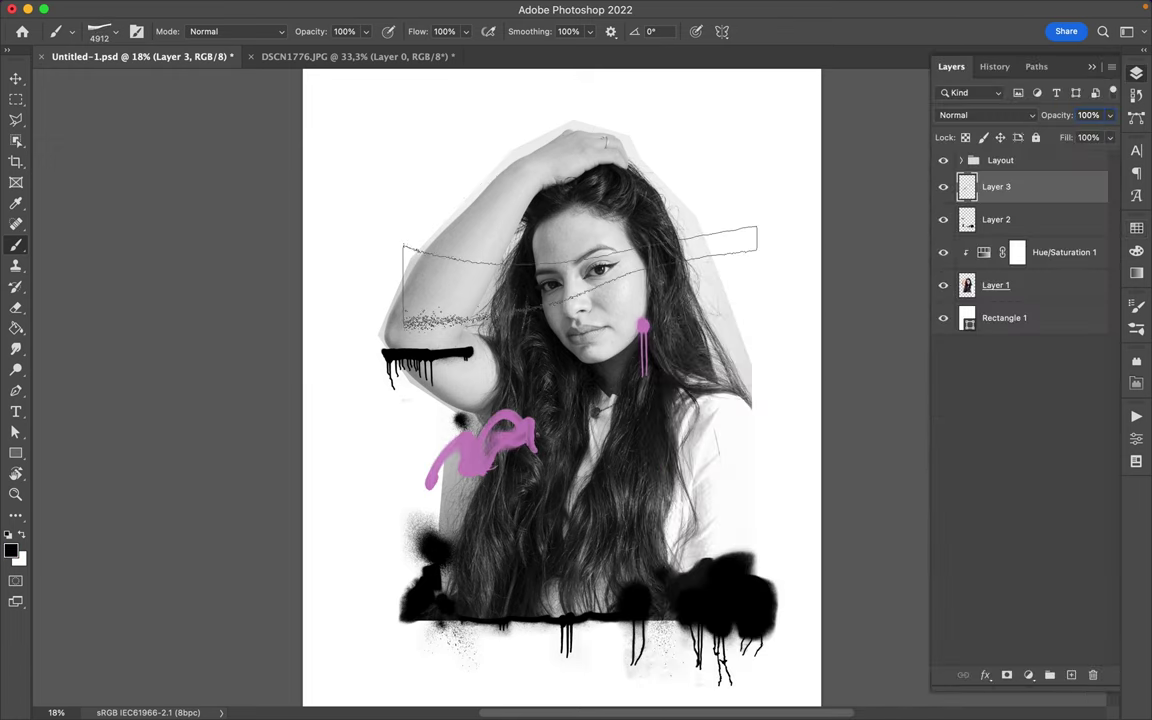
left_click_drag(476, 252, 745, 230)
key("v")
left_click_drag(592, 291, 578, 293)
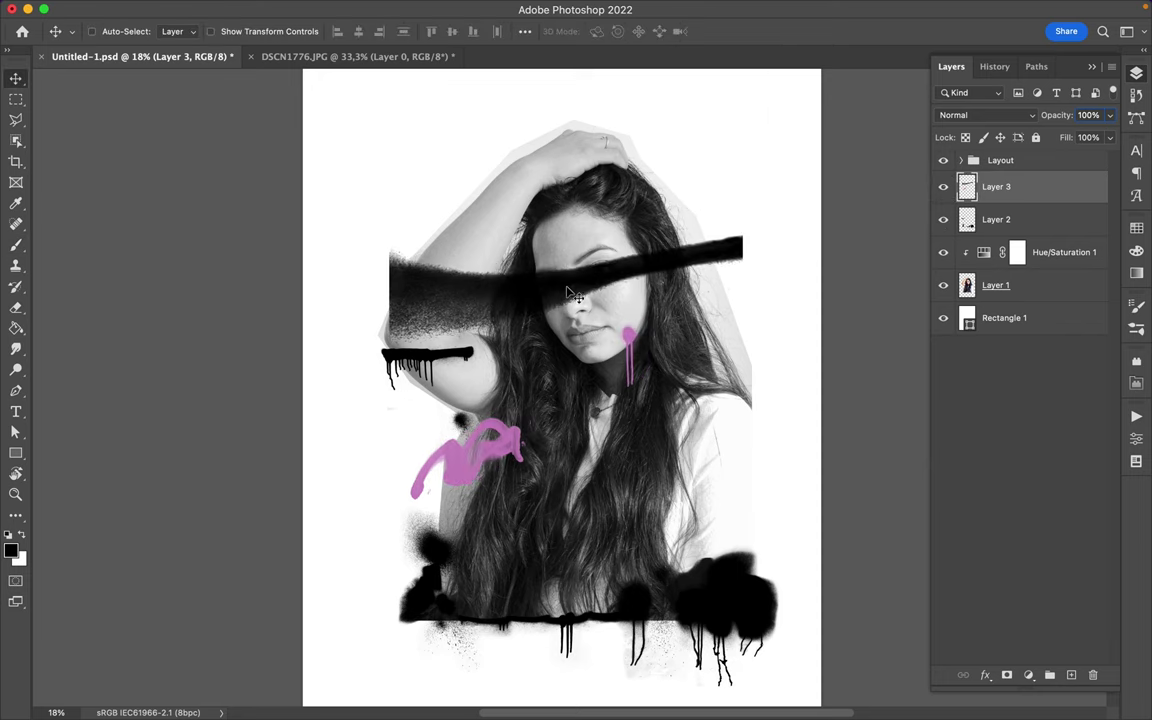
scroll(718, 467, "down", 1)
- Select a tall rectangle above the head and pick the hard round brush
key("l")
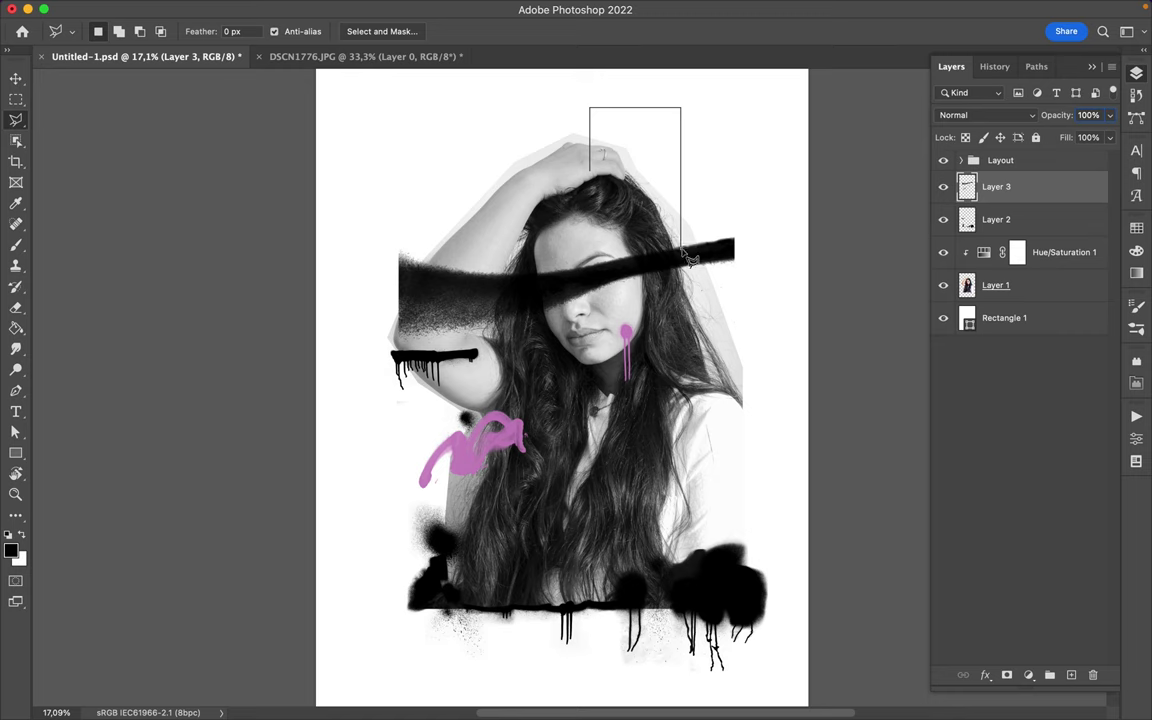
left_click_drag(595, 204, 590, 185)
key("b")
right_click(645, 160)
left_click(660, 325)
left_click(748, 395)
- Fill the rectangle black on new Layer 4 and move that layer below Layer 1
left_click(630, 200)
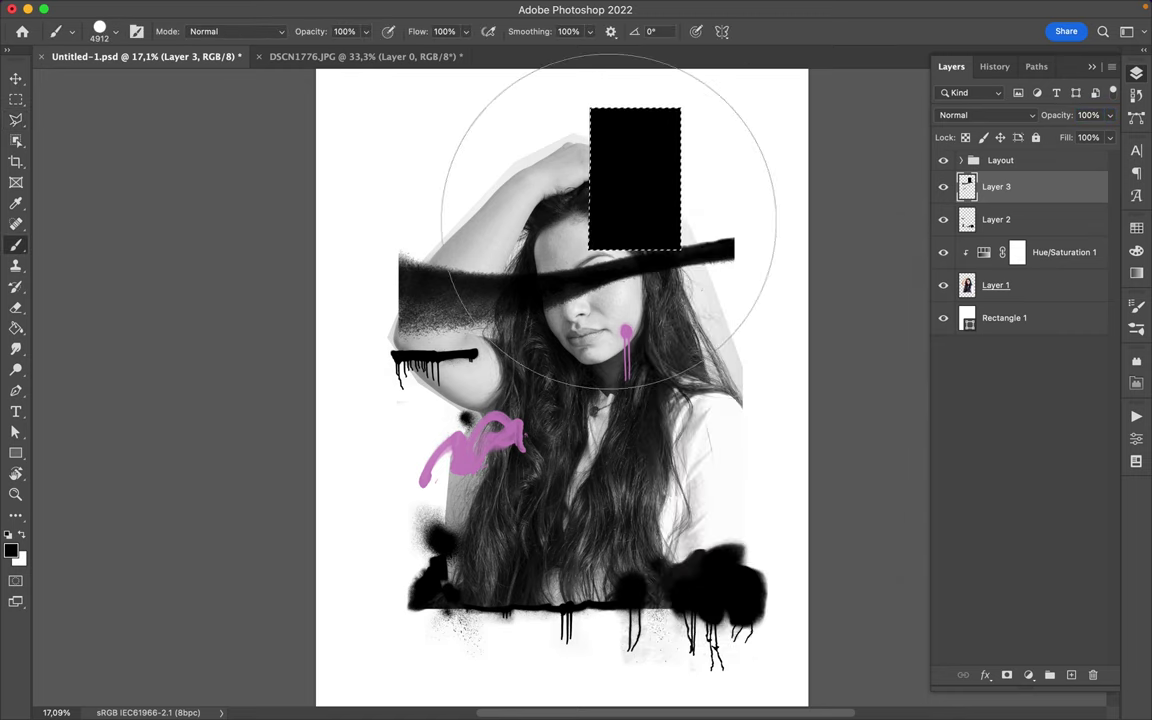
key("ctrl+z")
left_click(1071, 675)
left_click(620, 150)
key("ctrl+d")
key("m")
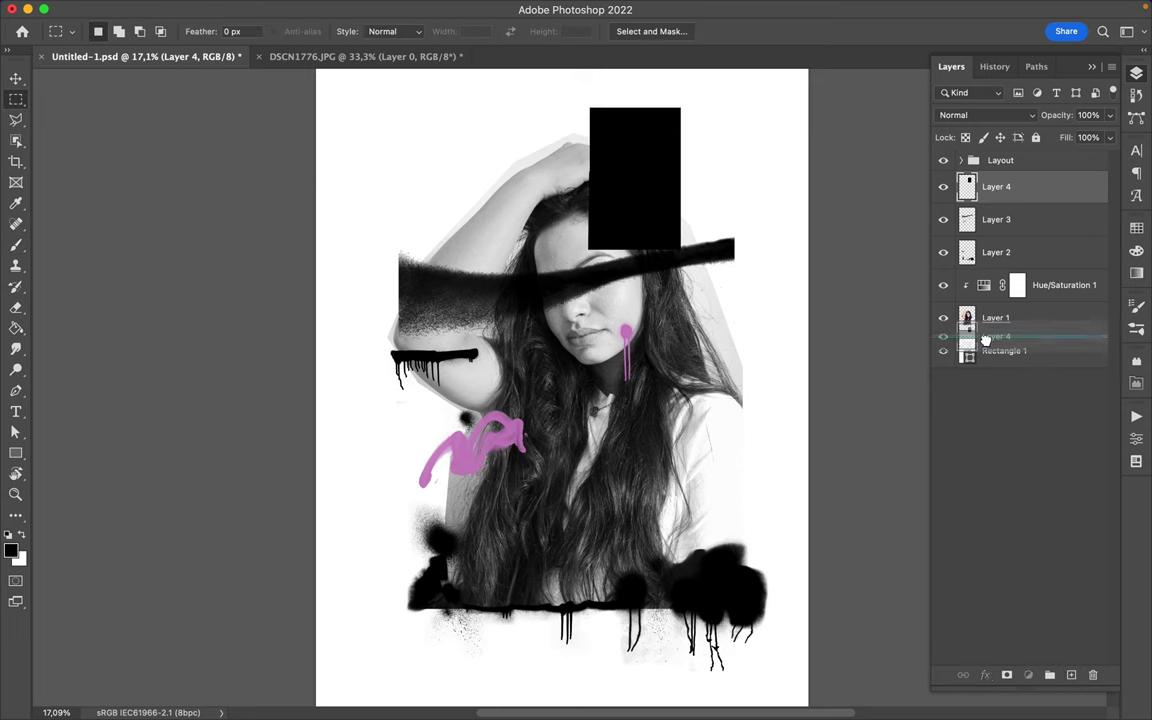
left_click_drag(996, 186, 996, 302)
- Set the foreground colour to grey
key("v")
left_click(11, 549)
left_click(440, 215)
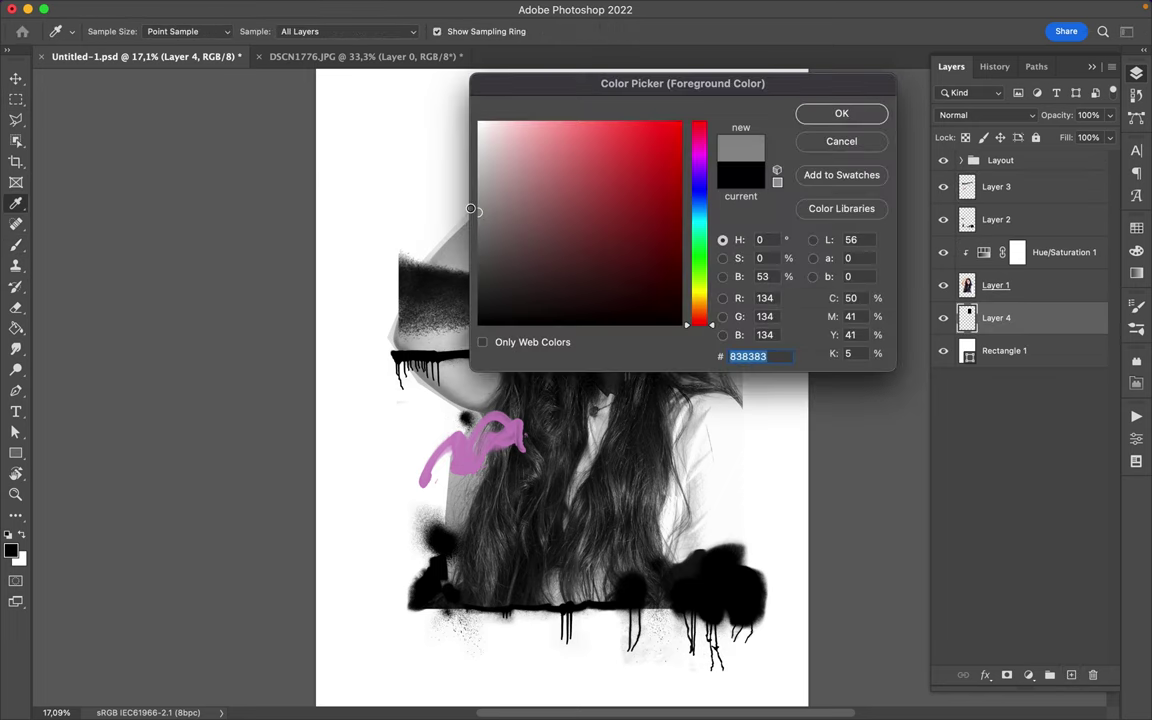
left_click(817, 117)
- Outline a four-corner angular polygon behind the woman, paint it grey, and deselect
key("l")
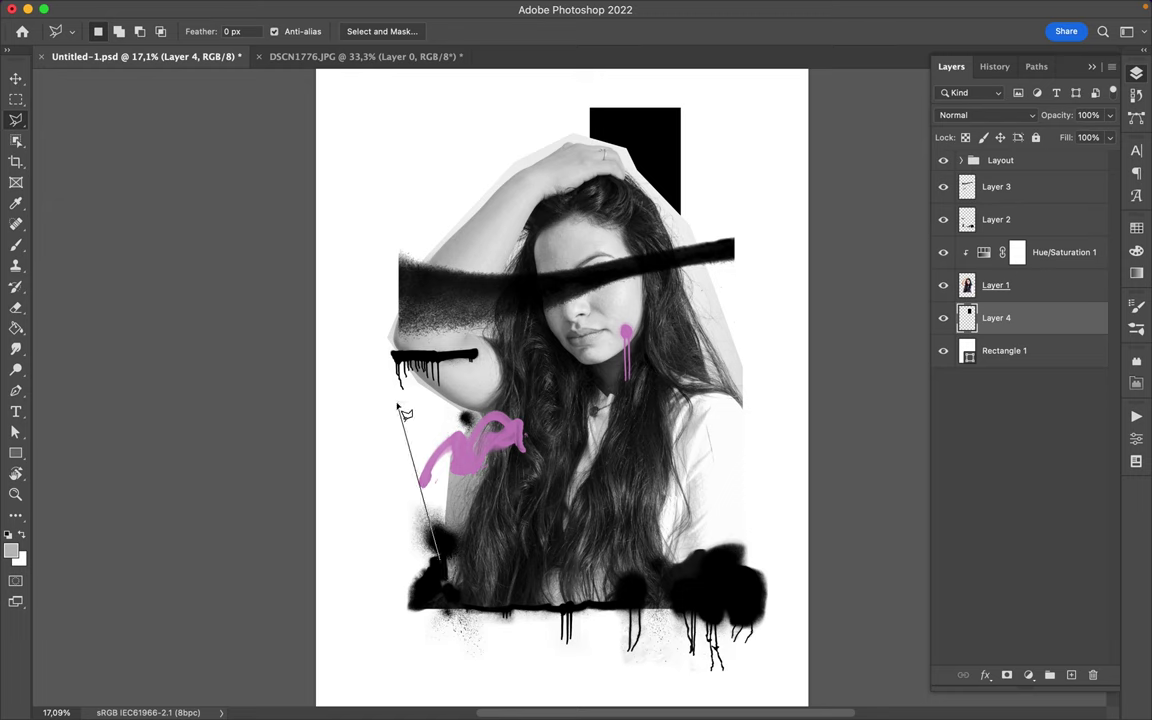
left_click(399, 131)
left_click(793, 310)
left_click(740, 560)
left_click(437, 558)
key("b")
mouse_move(420, 250)
left_mouse_down()
mouse_move(465, 220)
mouse_move(655, 390)
left_mouse_up()
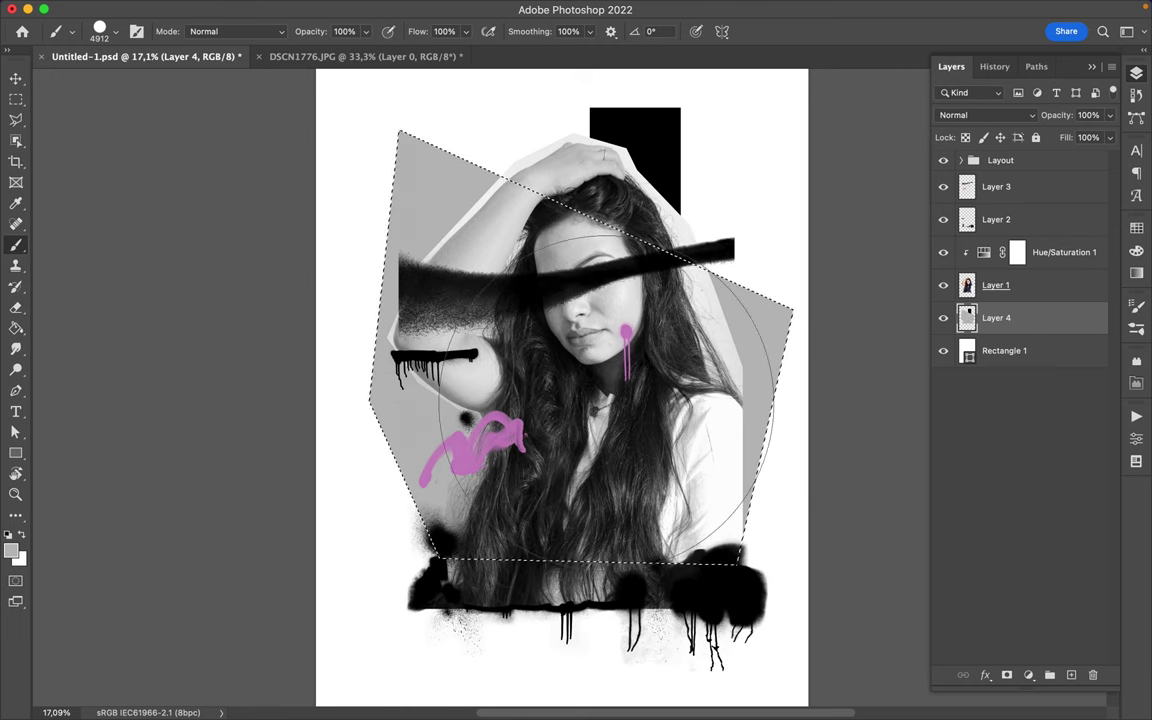
key("ctrl+d")
key("v")
left_click(1000, 285)
- Duplicate the portrait and merge the copy with its Hue/Saturation adjustment
left_click_drag(692, 396, 617, 296)
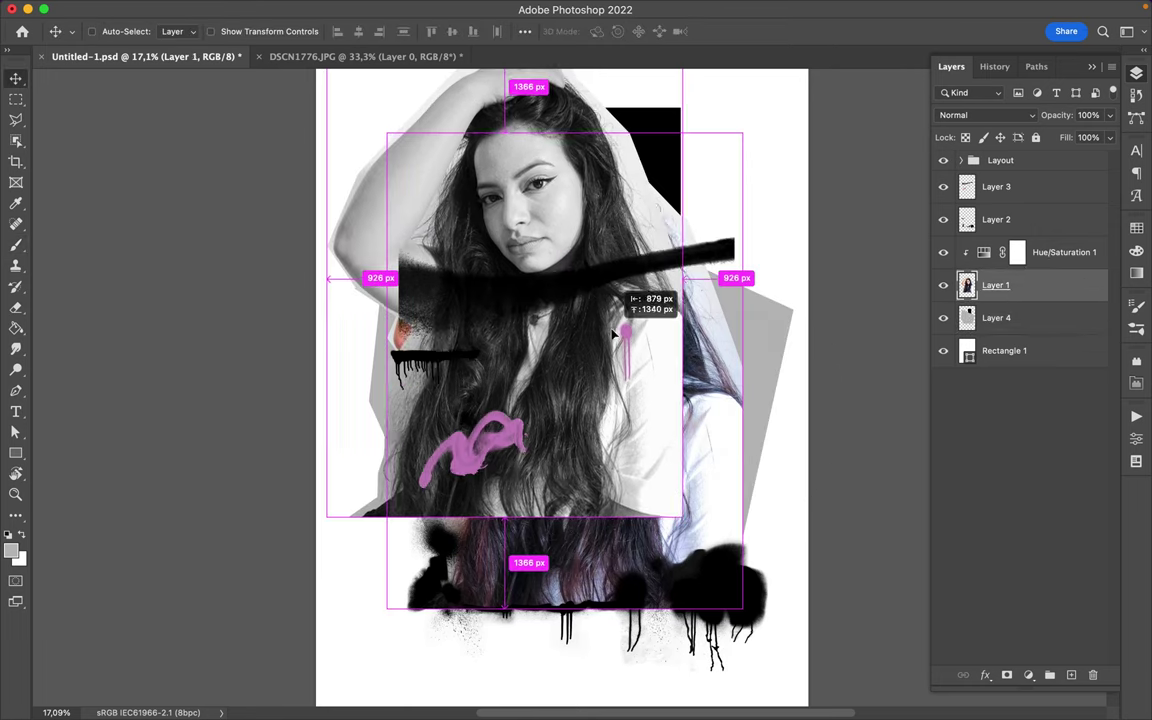
left_click_drag(1050, 252, 1047, 296)
left_click(1060, 252)
left_click(1005, 285, "shift")
key("ctrl+e")
- Rotate the copy about 30 degrees, scale it to 78%, and place it below Layer 1
key("ctrl+t")
mouse_move(318, 520)
left_mouse_down()
mouse_move(270, 466)
mouse_move(360, 378)
left_mouse_up()
left_click_drag(554, 222, 510, 275)
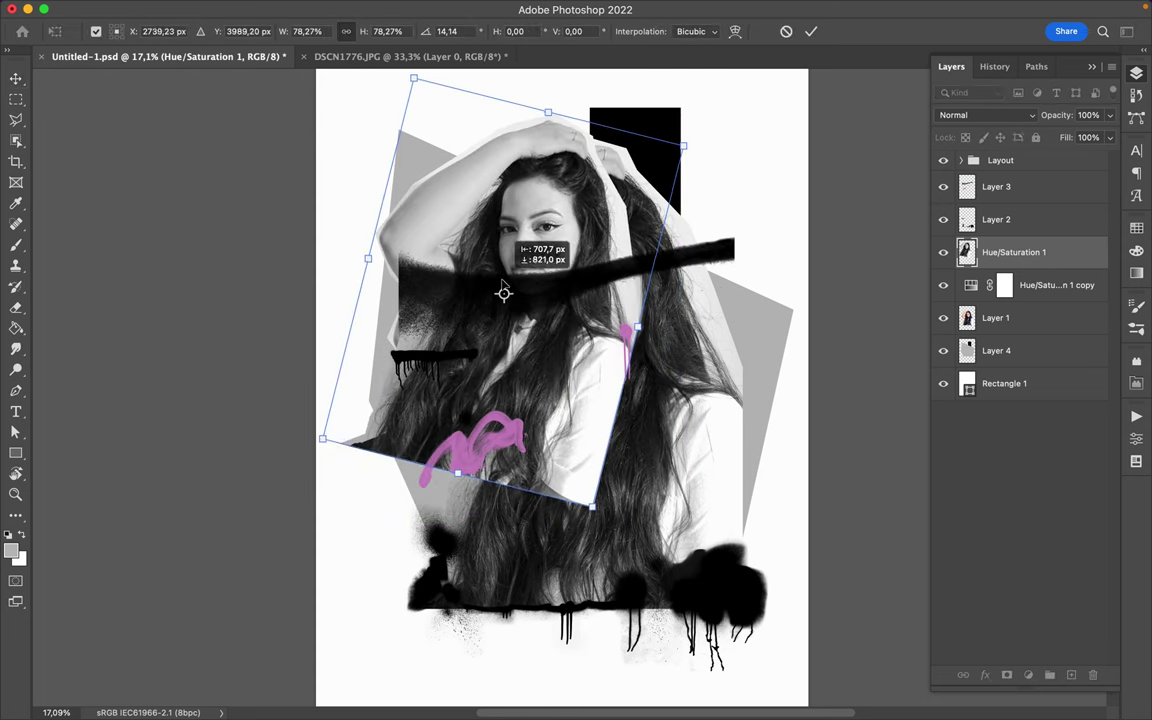
left_click_drag(347, 249, 385, 200)
left_click_drag(480, 214, 496, 225)
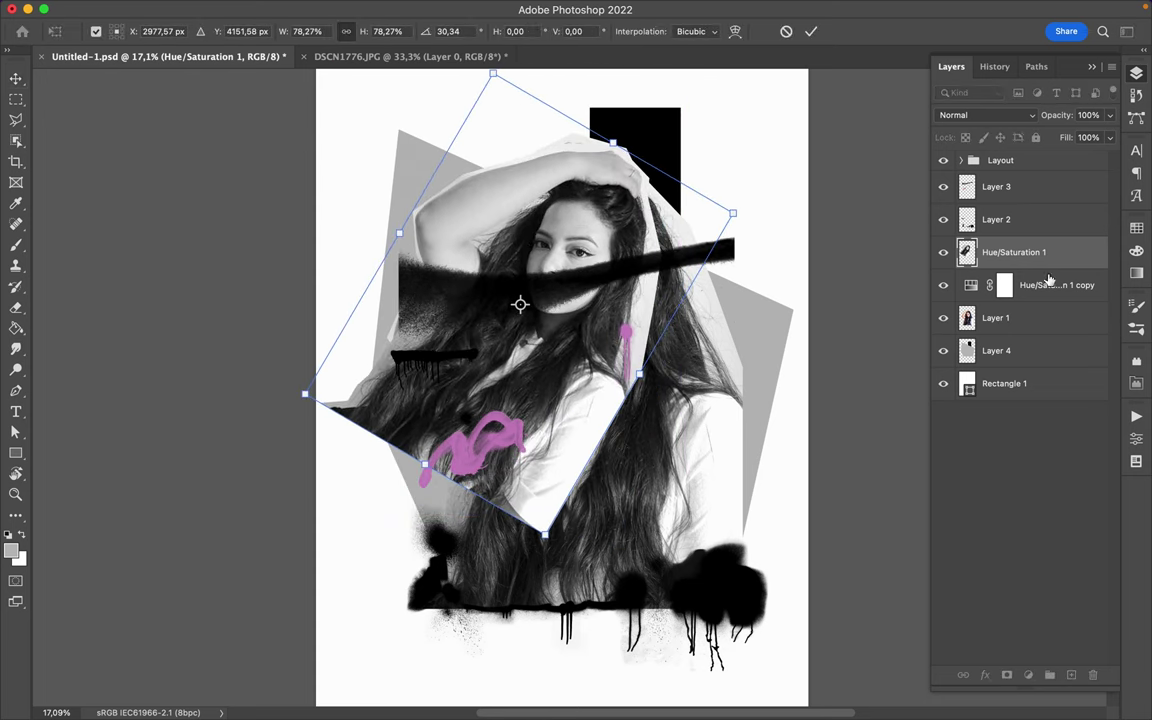
key("Return")
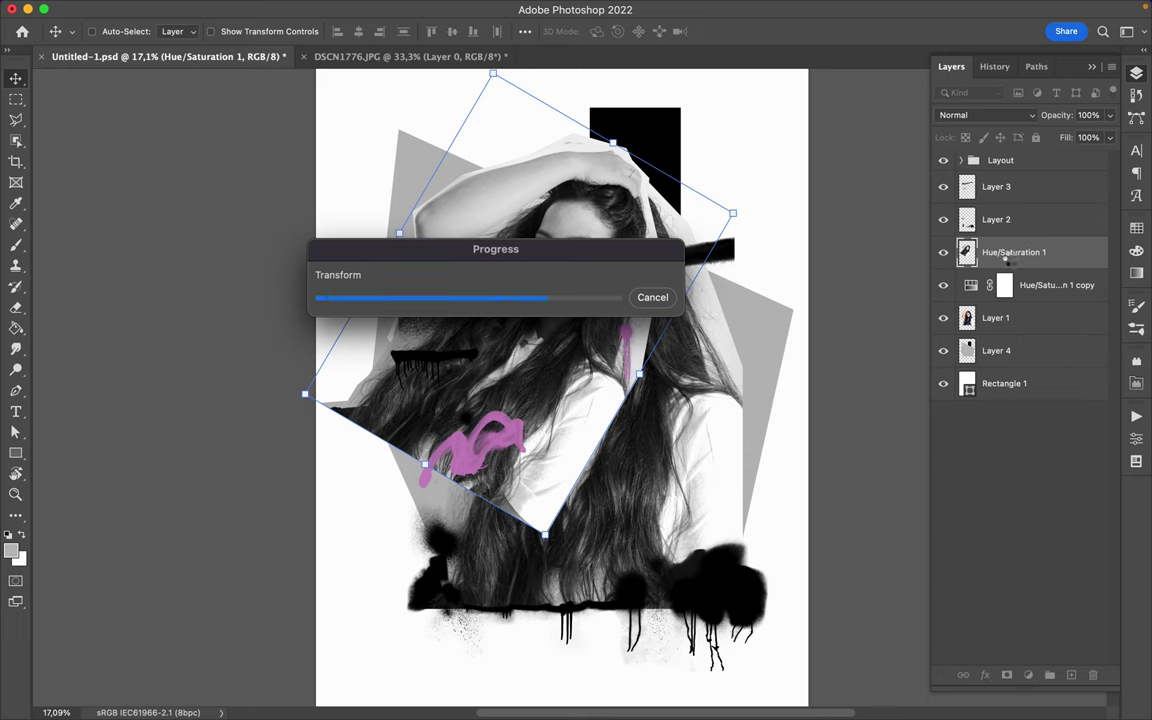
left_click_drag(1005, 255, 1005, 334)
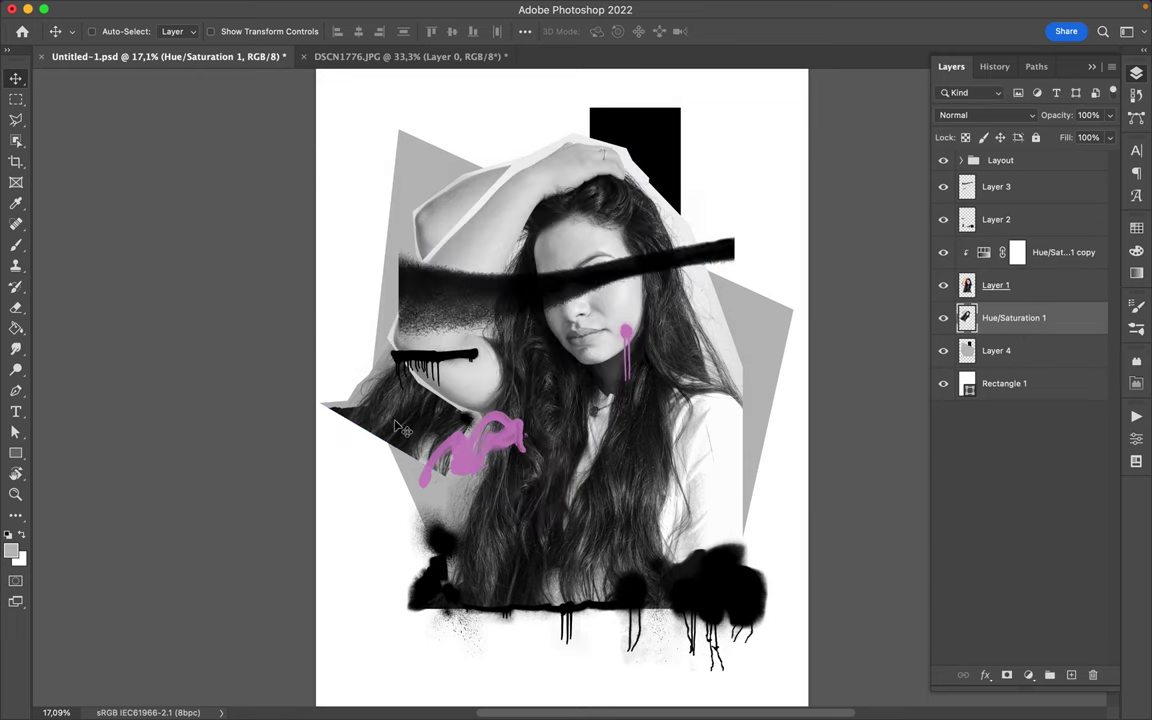
- Lasso the copy's arm piece and move it up to the upper left
key("l")
left_click(586, 92)
left_click(390, 268)
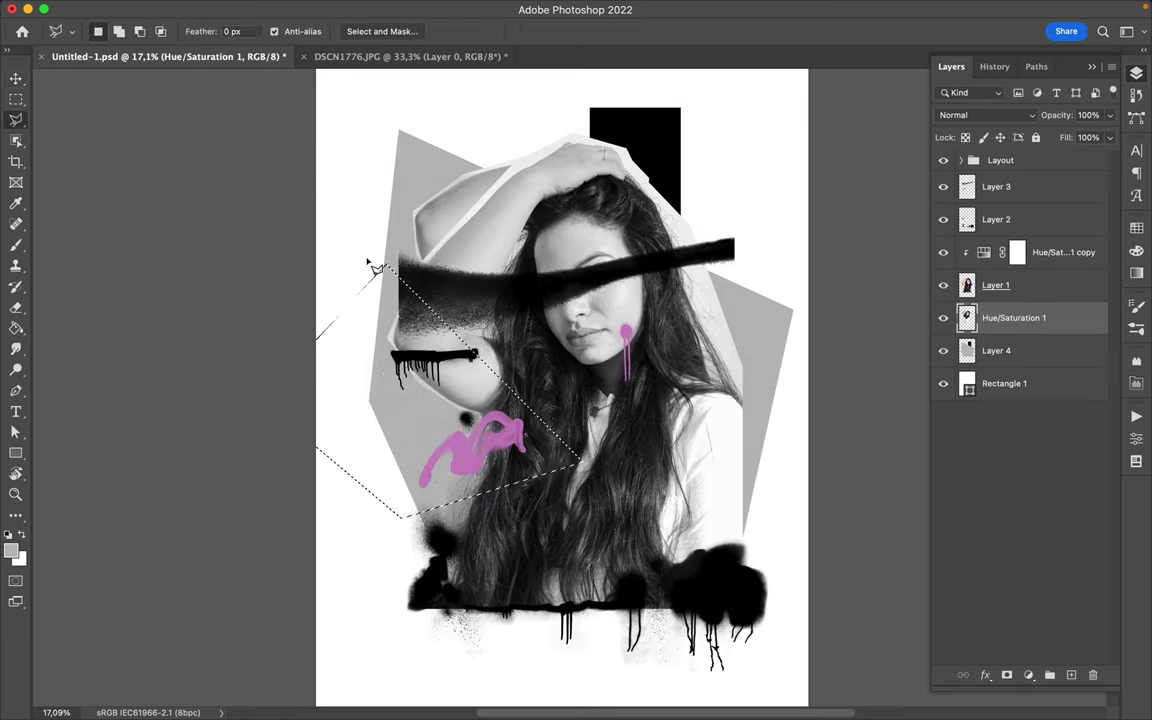
key("v")
left_click_drag(378, 265, 398, 212)
key("ctrl+t")
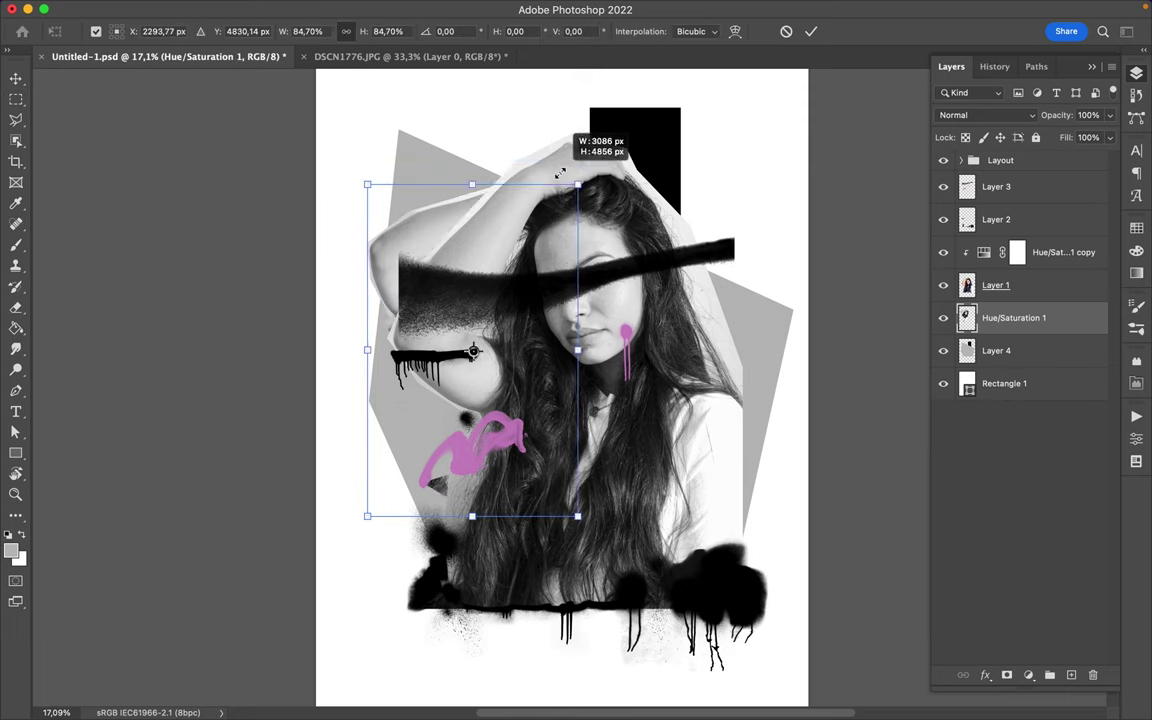
key("Return")
key("l")
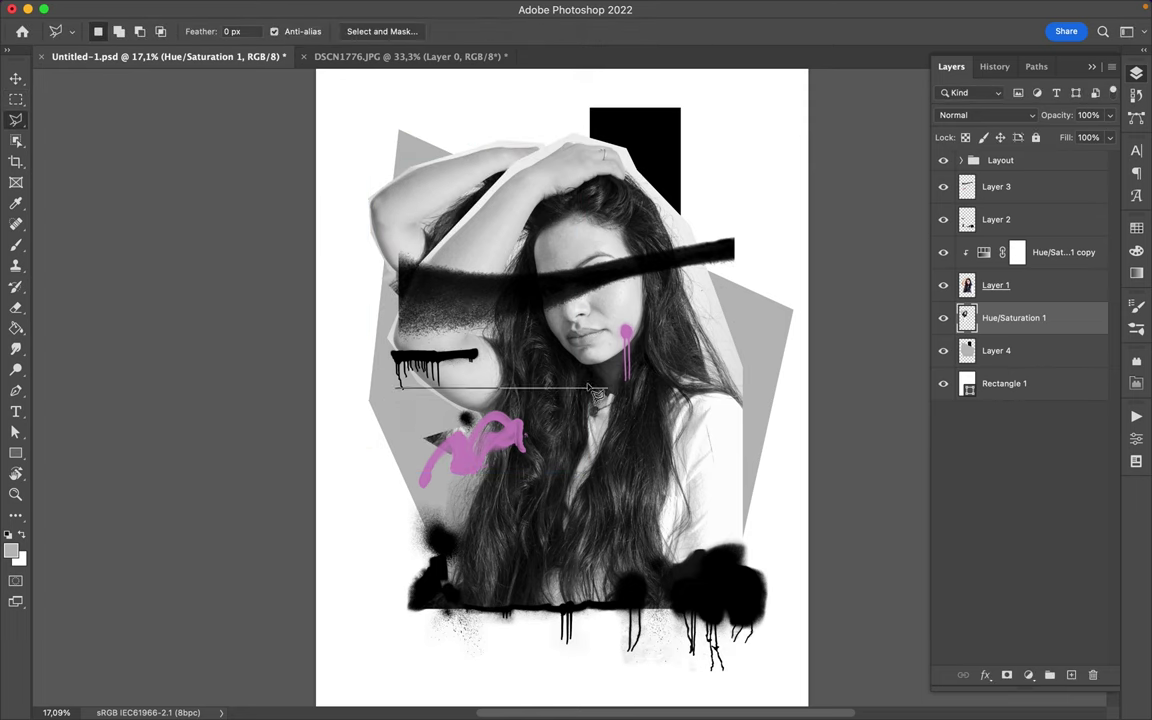
left_click(576, 328)
- Add a new empty layer and pick brush preset 99 for painting
key("v")
left_click(1071, 675)
right_click(740, 378)
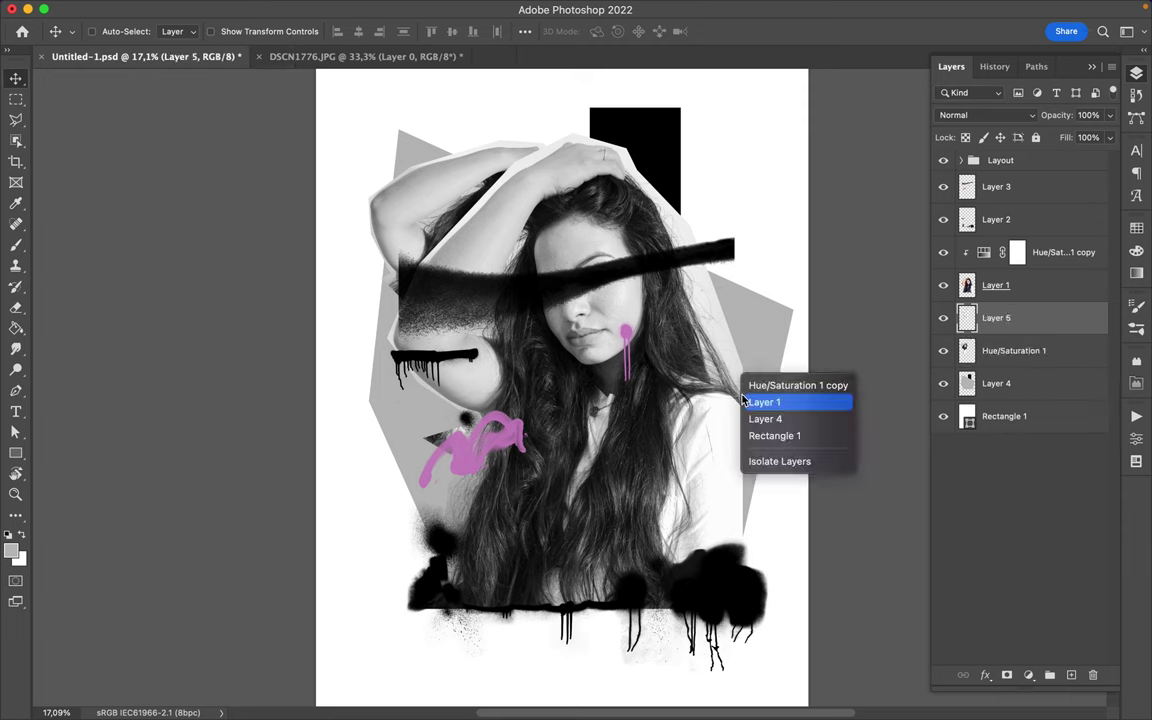
key("Escape")
key("b")
right_click(670, 240)
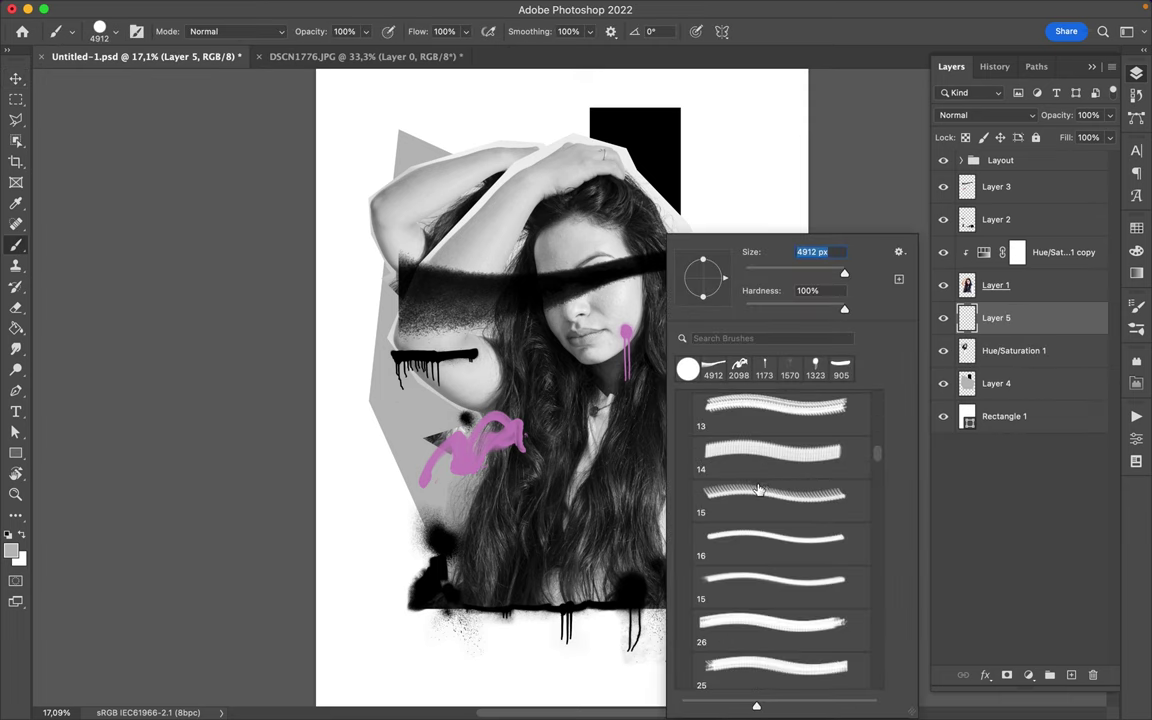
scroll(760, 490, "down", 10)
left_click(765, 490)
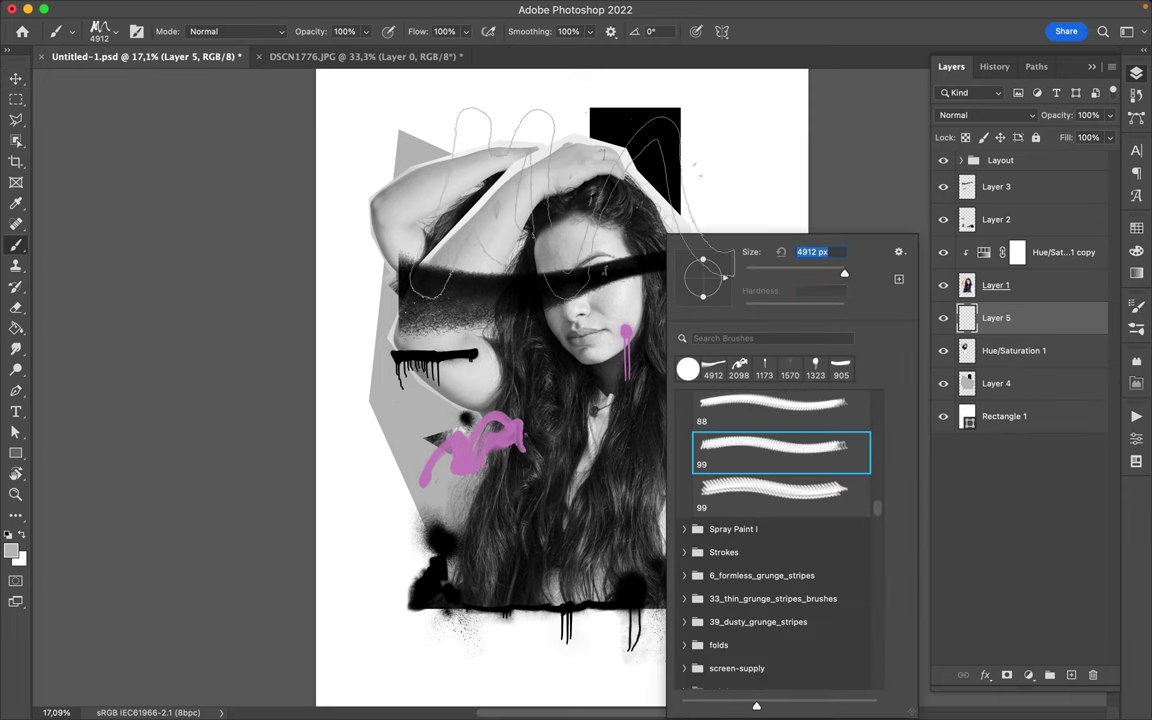
key("Escape")
- Select Layer 1 from the poster's stacked layers and choose a different stroke brush preset
key("v")
right_click(604, 338)
left_click(650, 367)
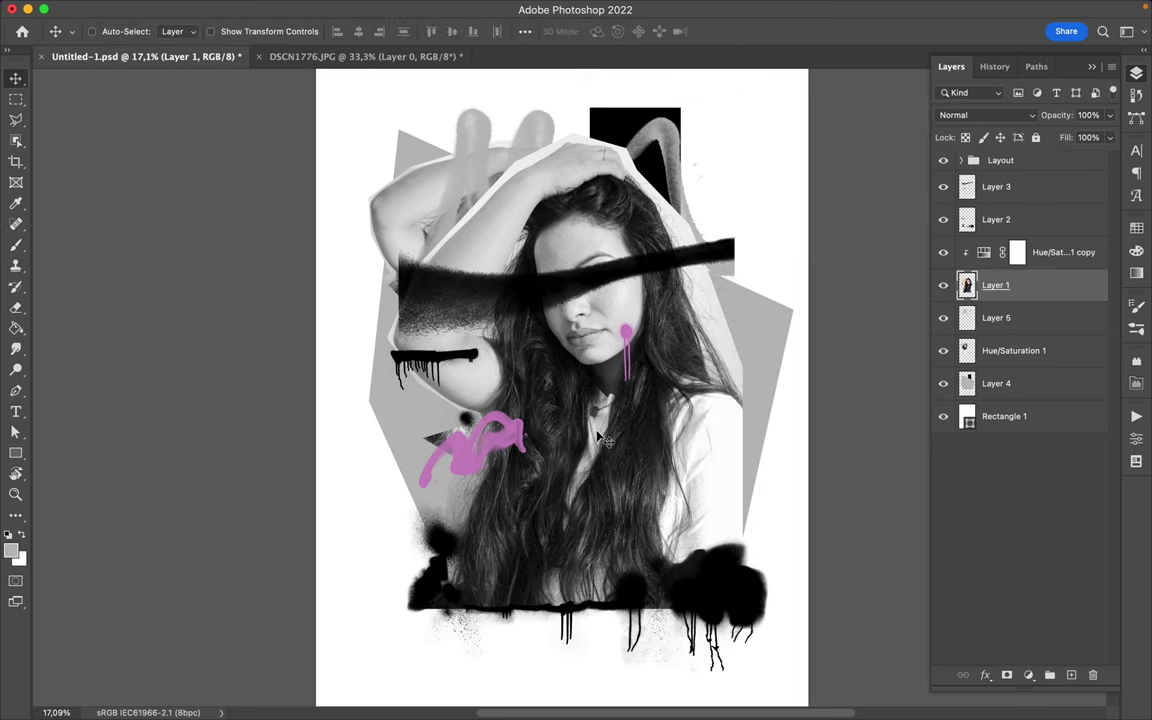
key("b")
right_click(600, 438)
scroll(700, 480, "up", 3)
left_click(700, 470)
key("Escape")
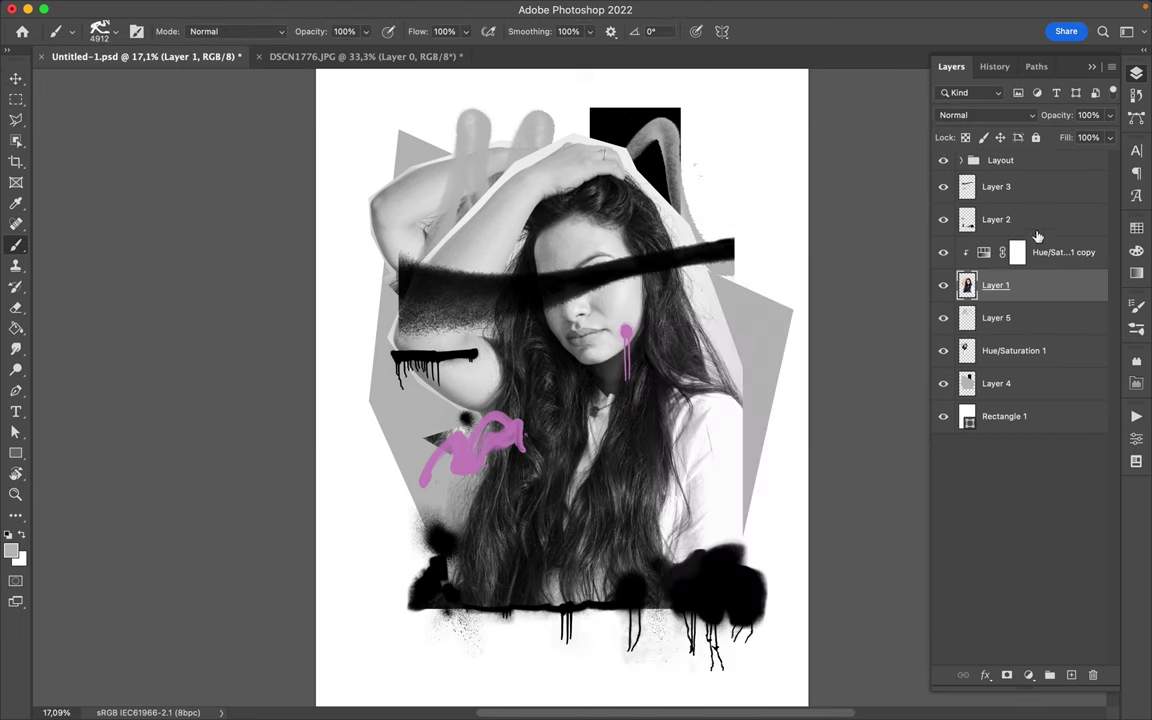
- Bring in the grey brush-stroke artwork as Layer 6, below Layer 2, over the poster's lower left
left_click_drag(900, 635, 774, 510)
left_click_drag(996, 219, 996, 268)
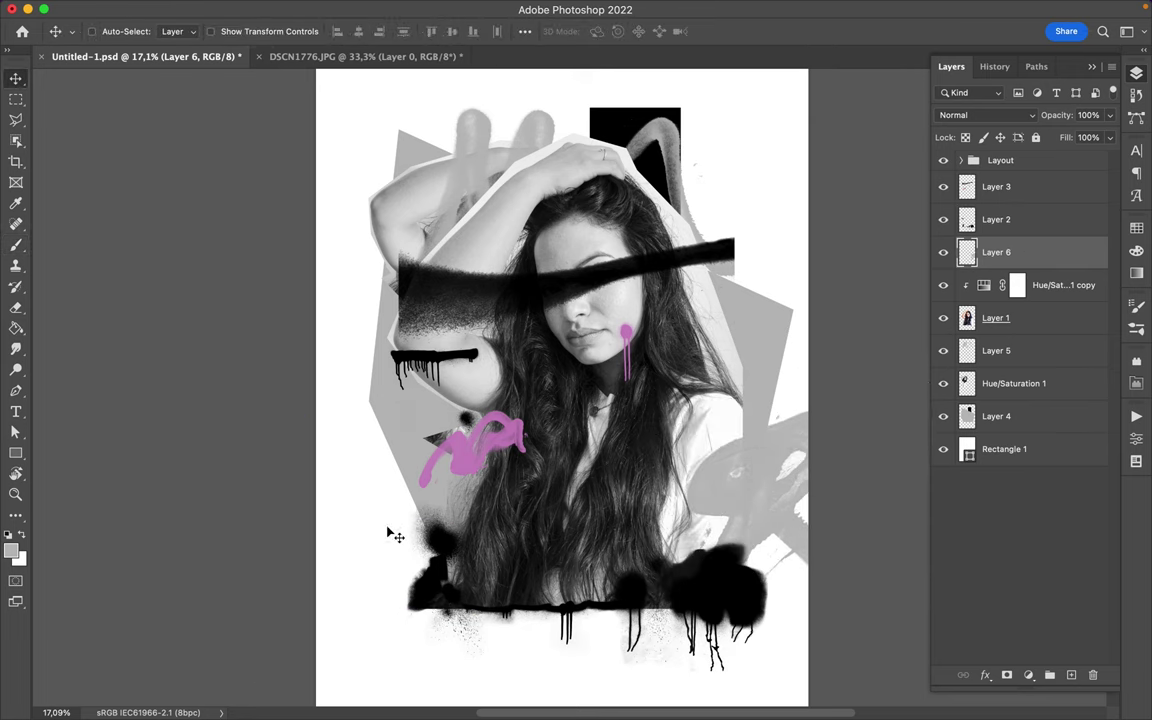
left_click_drag(392, 535, 683, 577)
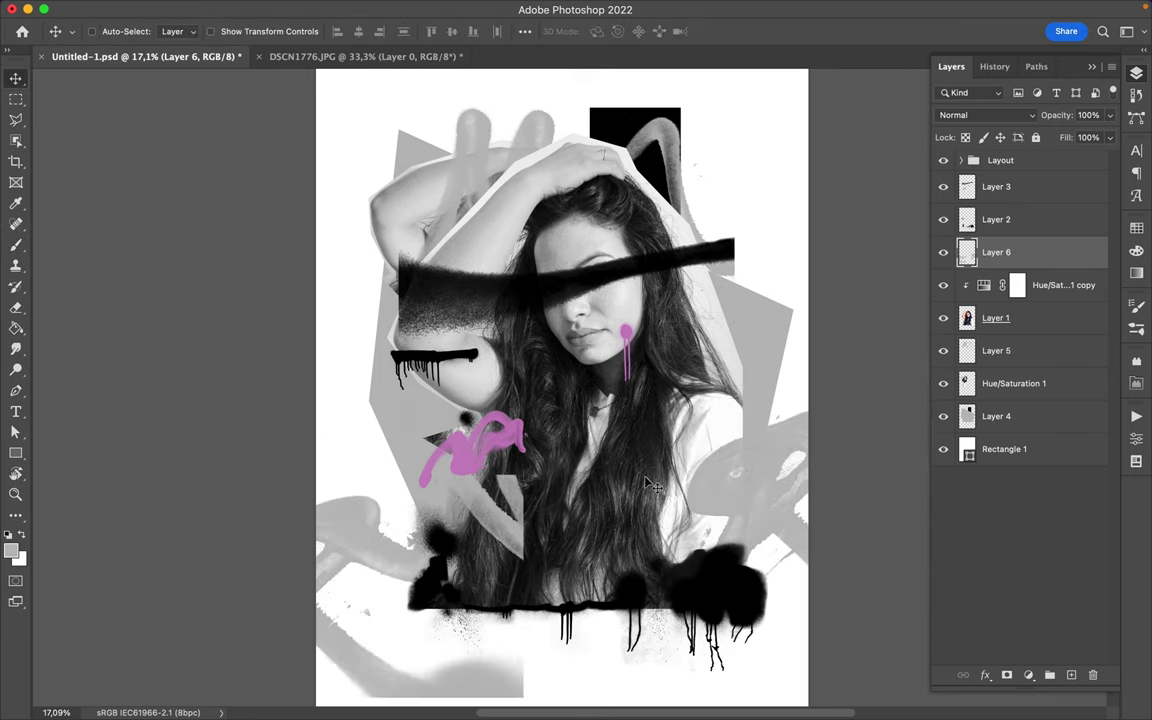
key("super+minus")
- Draw a rectangle over the poster's centre and fill it with white
key("u")
left_click(455, 160)
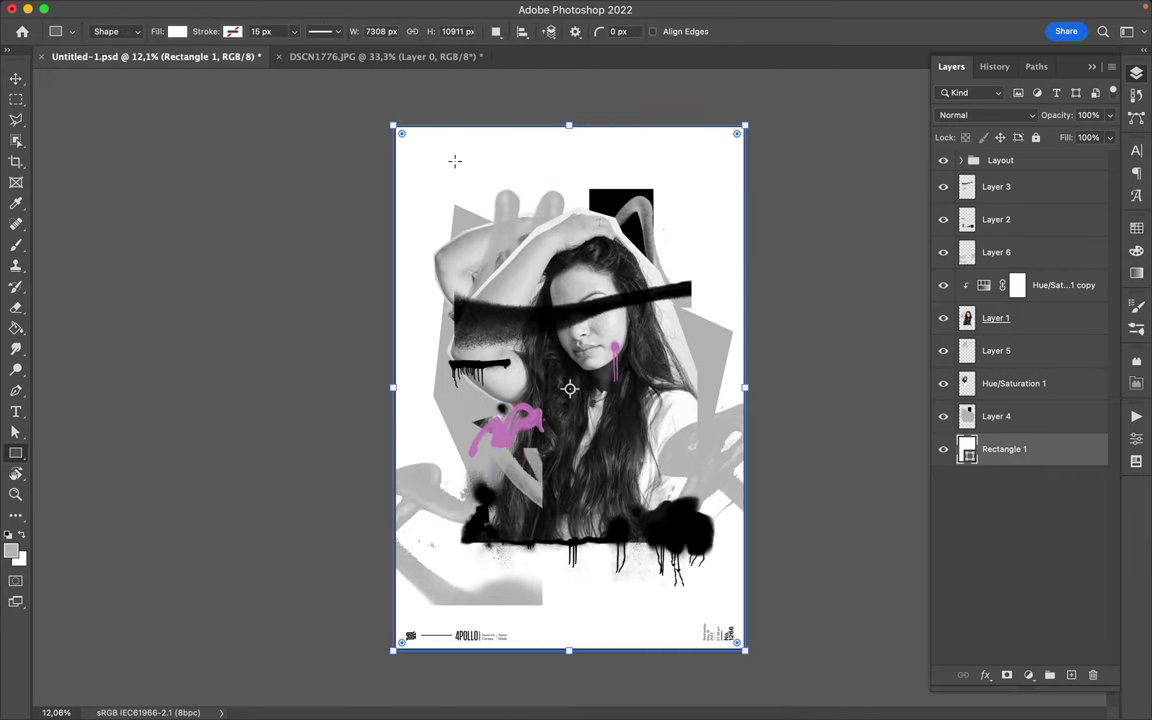
left_click_drag(435, 219, 700, 590)
key("a")
left_click(238, 31)
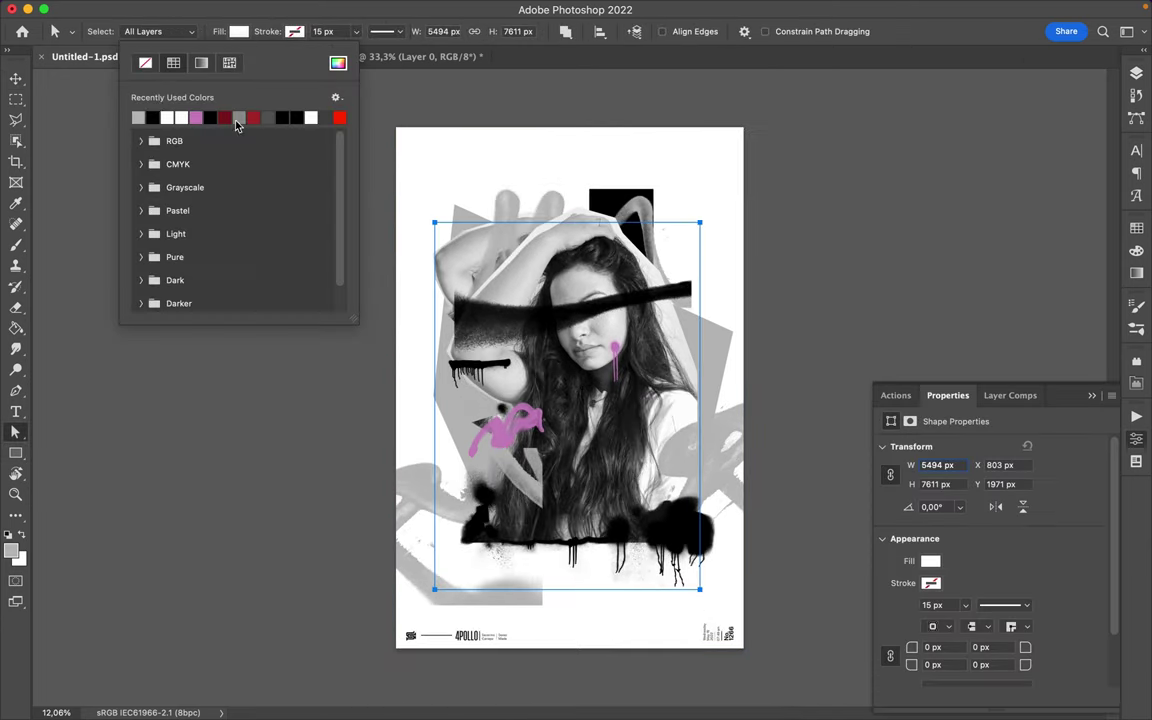
left_click(236, 121)
left_click(11, 549)
left_click(490, 120)
left_click(823, 113)
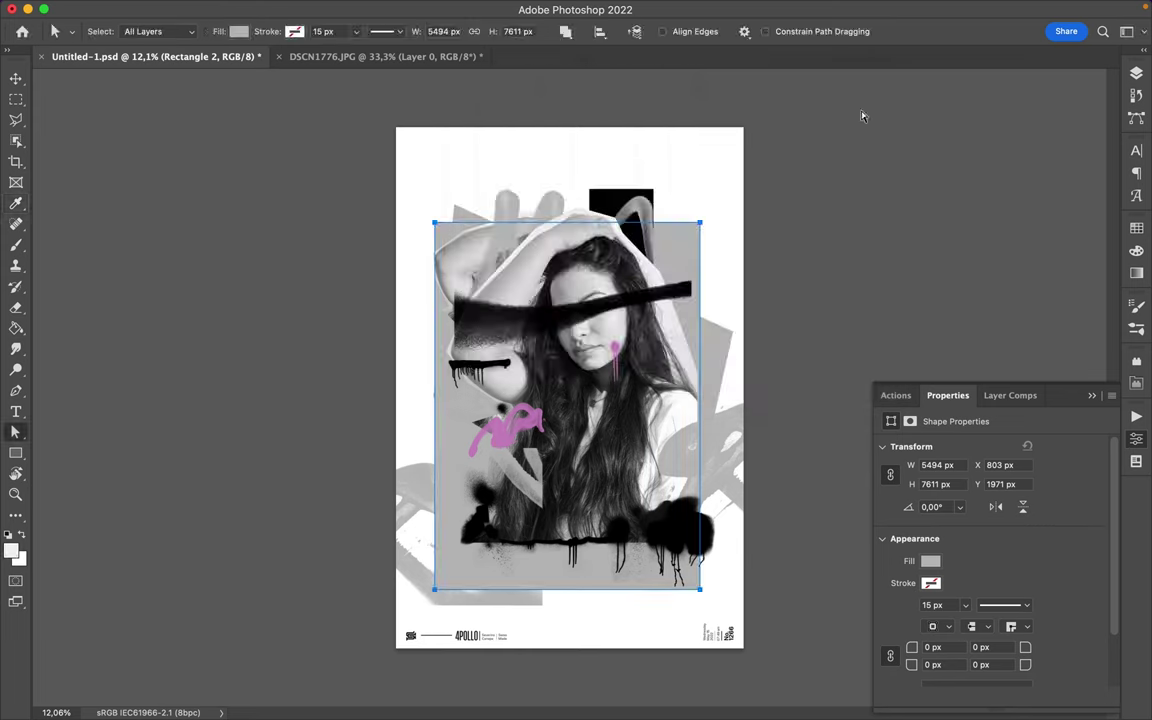
left_click(238, 31)
left_click(144, 118)
- Drag the rectangle's four corners into a slanted quad and rasterize the shape
left_click_drag(699, 222, 697, 145)
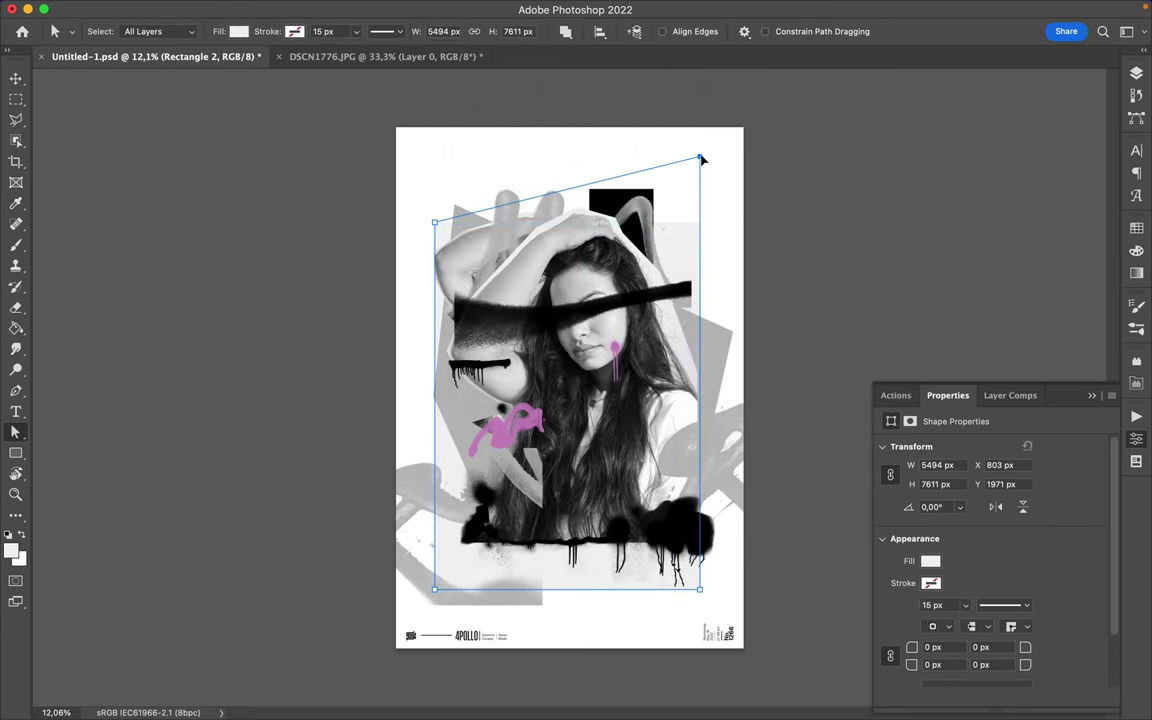
left_click_drag(699, 589, 706, 671)
left_click_drag(433, 590, 376, 579)
left_click_drag(434, 222, 482, 184)
key("b")
left_click(575, 430)
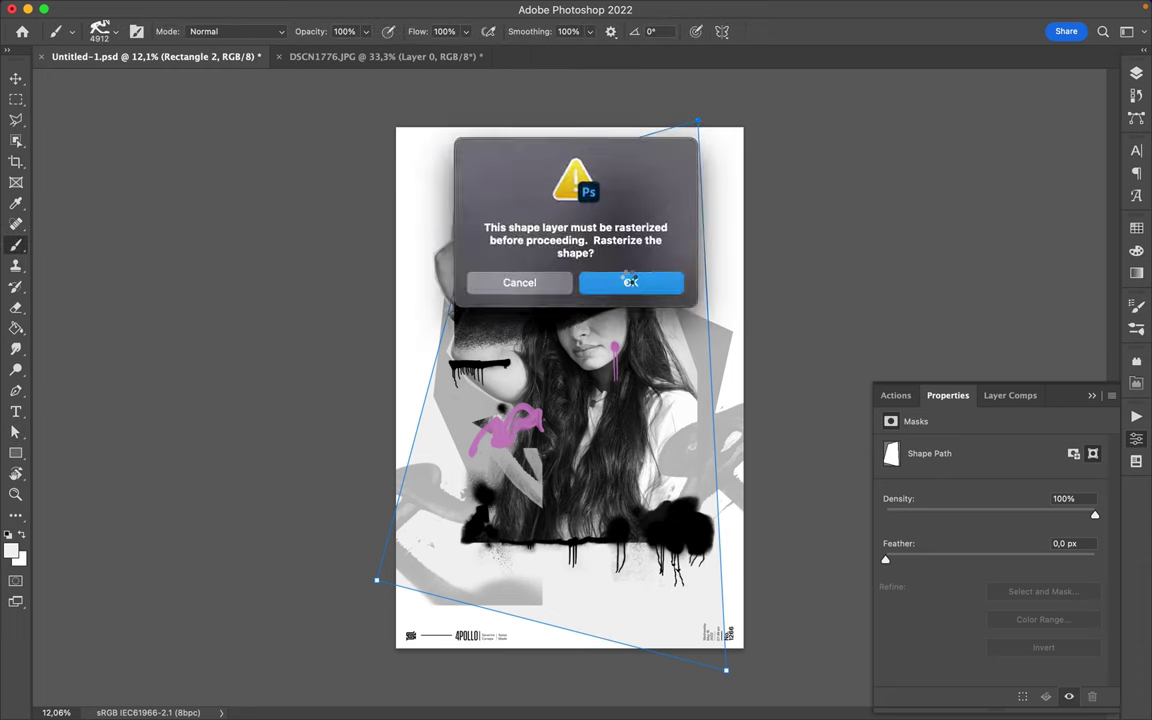
left_click(600, 282)
- Cut the pink scribble onto its own layer and move it up onto the face
key("m")
key("ctrl+alt+shift+n")
left_click_drag(455, 385, 598, 497)
key("ctrl+shift+j")
key("v")
left_click_drag(520, 448, 655, 368)
- Cut the scribble again to a new layer and nudge it onto the cheek
key("m")
left_click_drag(598, 330, 660, 408)
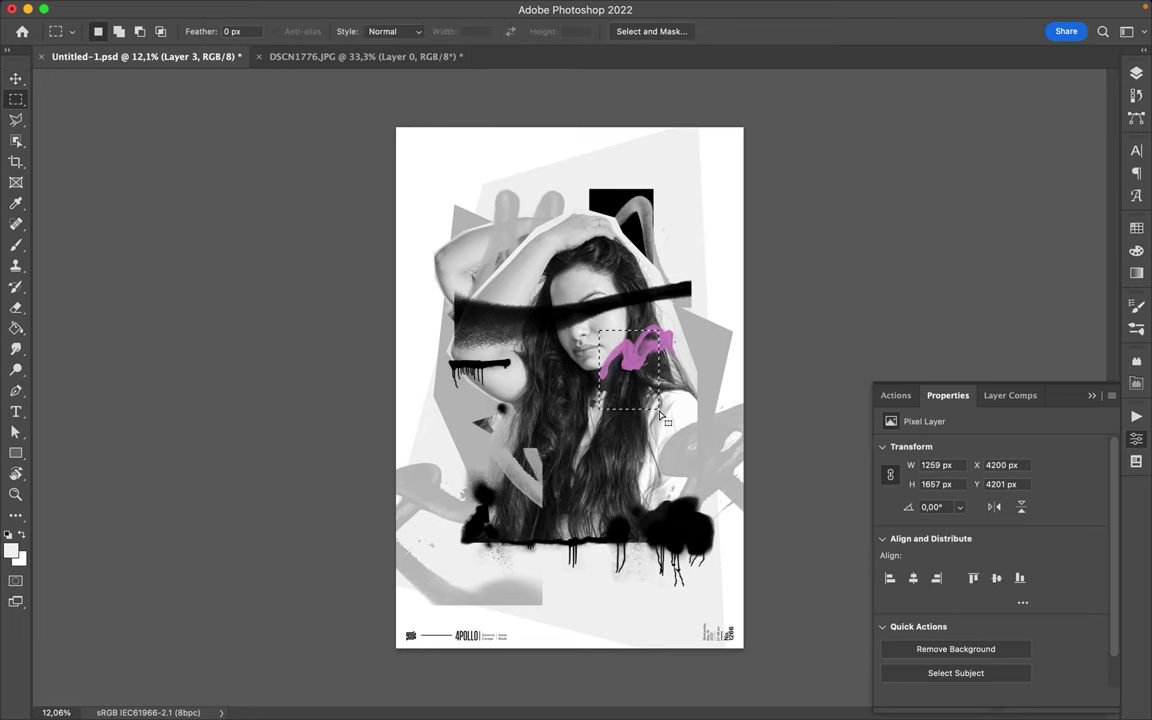
key("ctrl+shift+j")
key("v")
left_click_drag(606, 338, 622, 357)
- Make Layer 4 the active layer
scroll(578, 400, "up", 2)
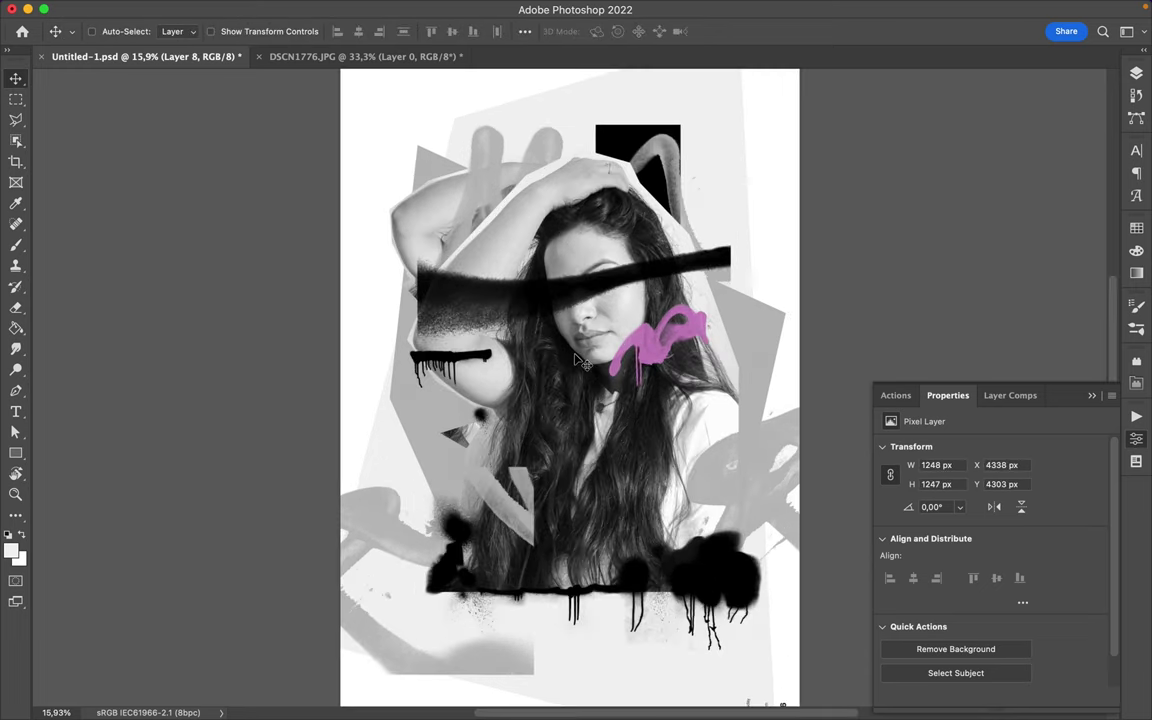
left_click(420, 419, "ctrl")
right_click(420, 405)
key("Escape")
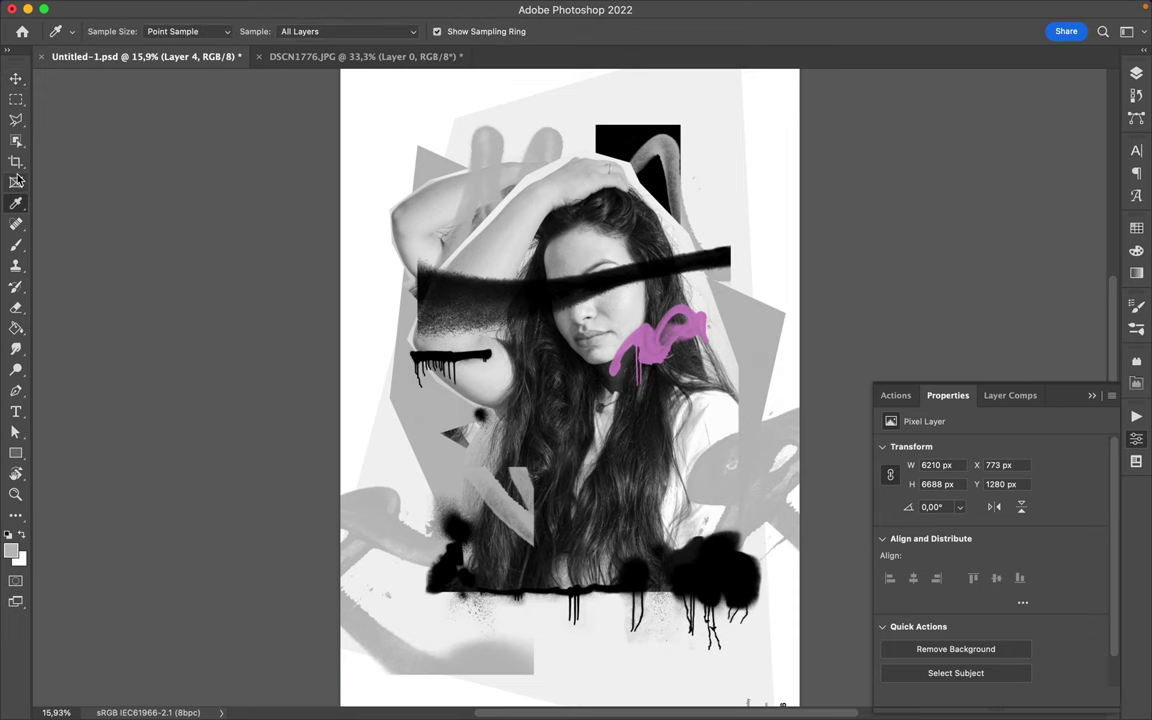
- Switch to the Brush tool and browse through the brush presets
key("b")
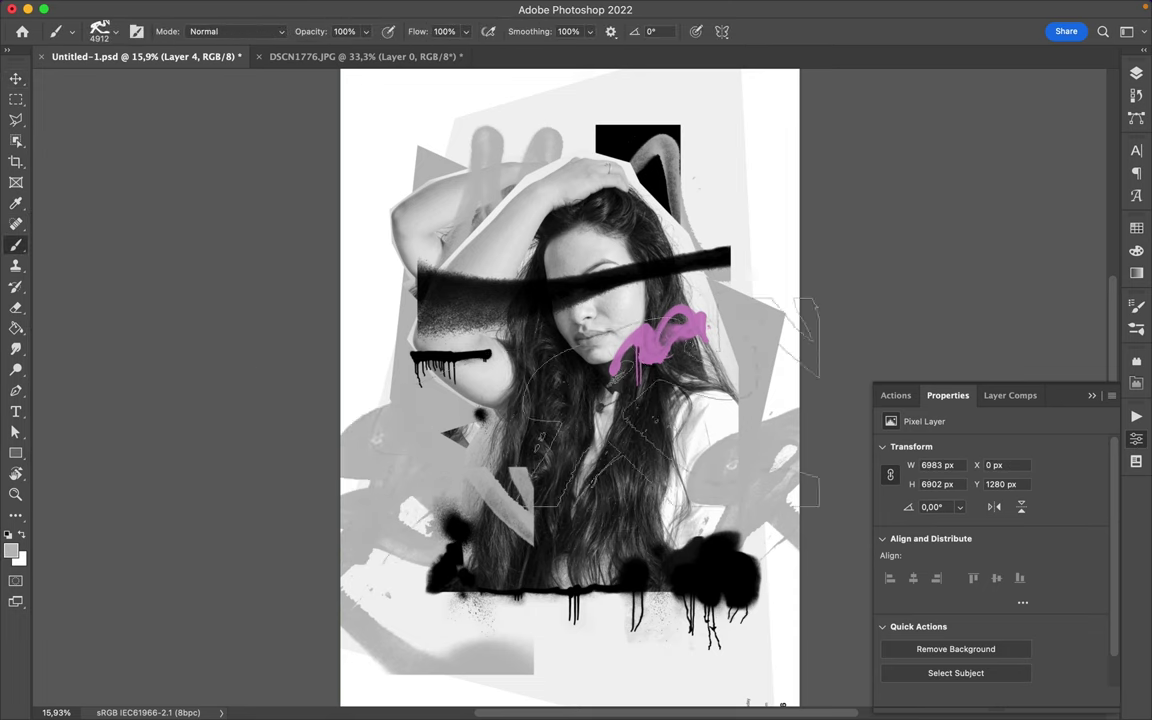
right_click(525, 291)
left_click(623, 443)
key("Down")
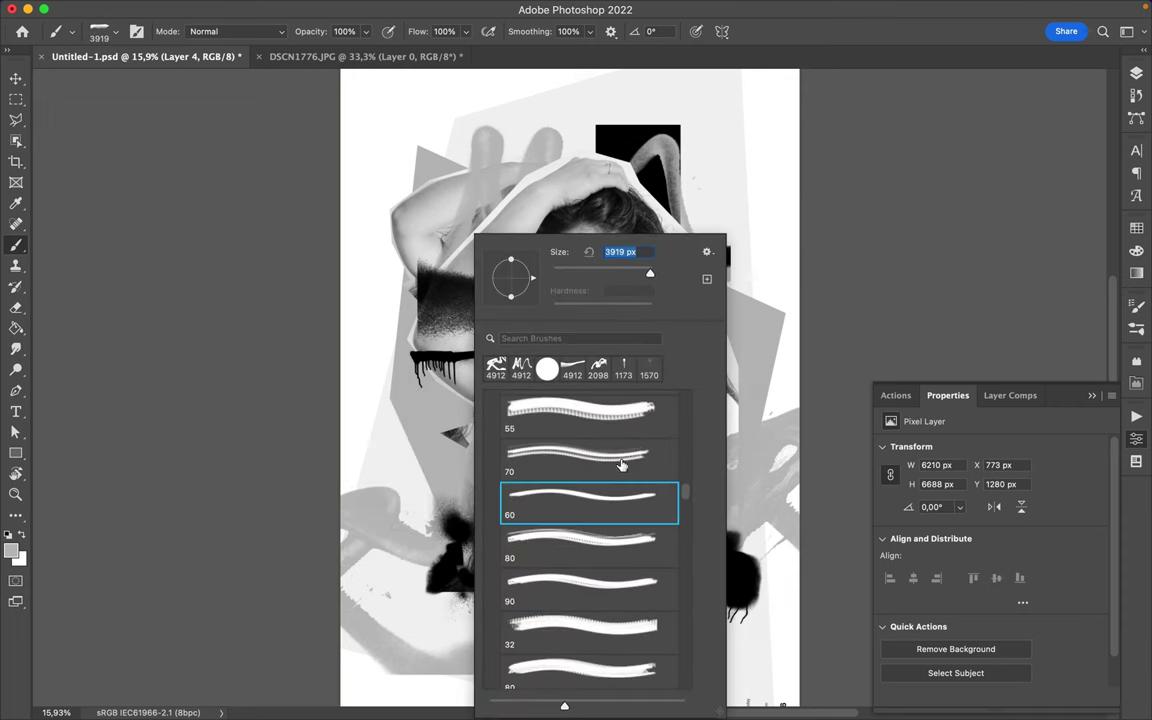
key("Down")
key("Down")
key("Down")
key("Down")
key("Down")
key("Down")
scroll(619, 466, "up", 5)
scroll(617, 465, "down", 3)
scroll(510, 473, "up", 1)
scroll(497, 470, "down", 5)
scroll(497, 470, "down", 2)
scroll(497, 470, "down", 5)
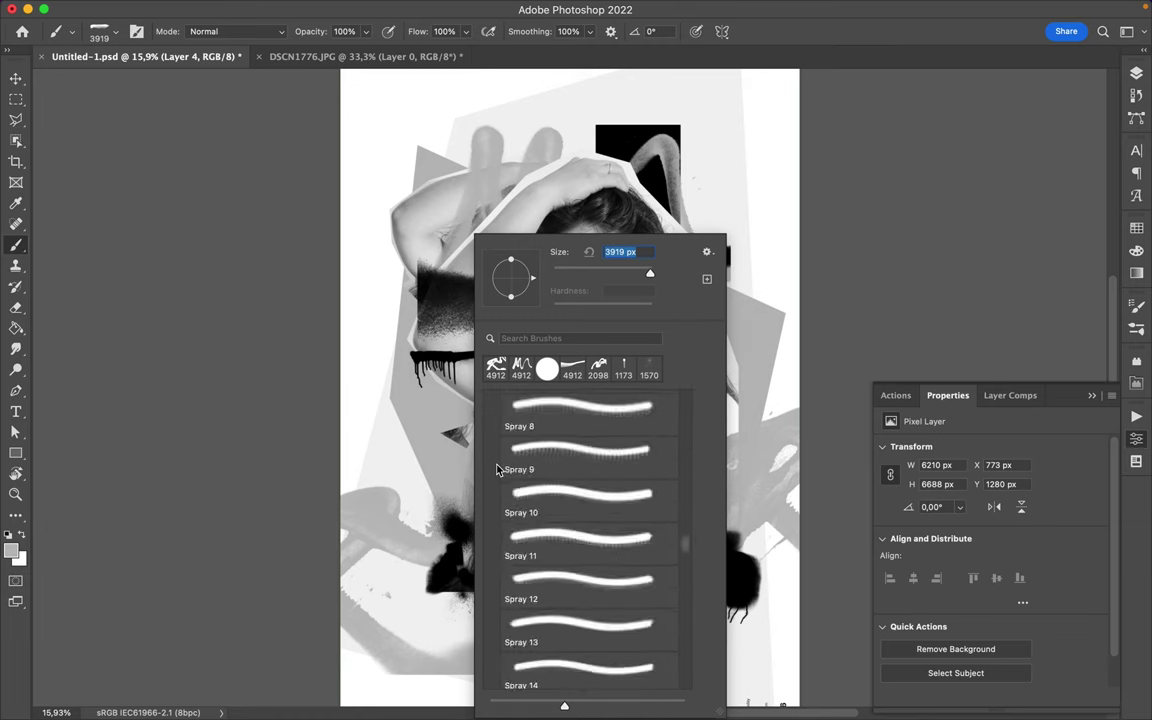
scroll(500, 475, "down", 5)
scroll(504, 486, "up", 3)
scroll(504, 480, "up", 5)
scroll(506, 483, "up", 3)
scroll(506, 540, "up", 2)
- Collapse the Spray Paint II folder, expand Subtle Grunge Brushes and pick Subtle Grunge 1
left_click(505, 570)
scroll(584, 535, "up", 5)
scroll(584, 535, "up", 5)
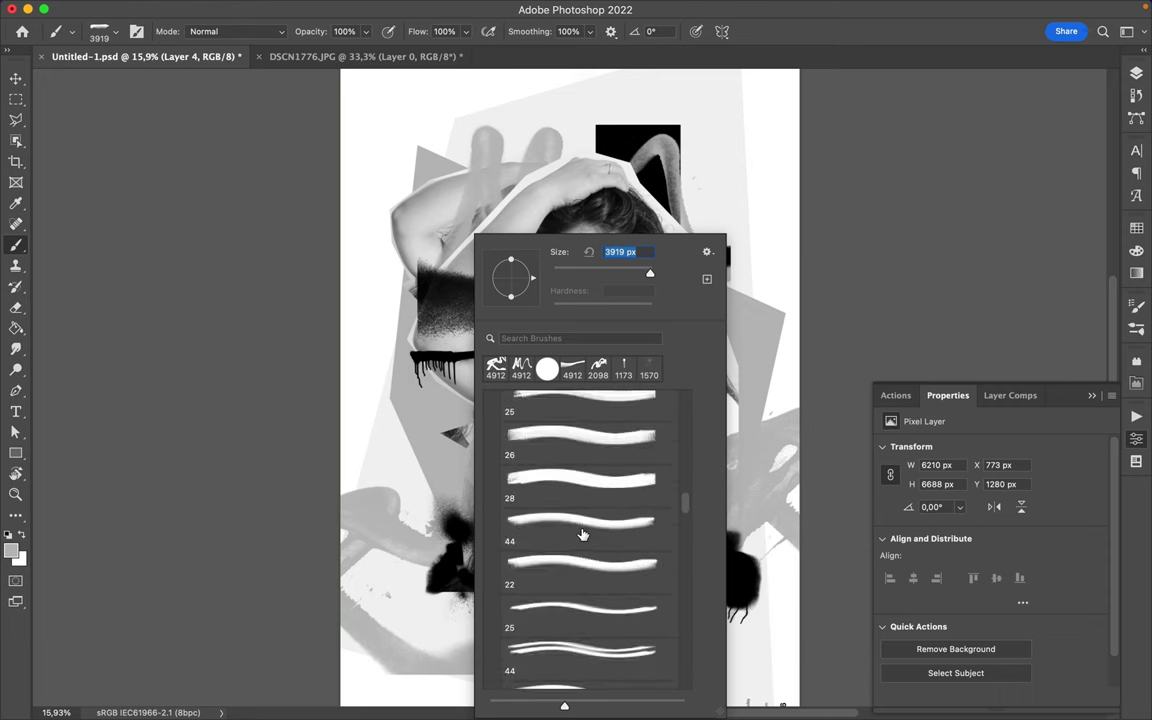
scroll(584, 535, "up", 5)
left_click(530, 580)
left_click(530, 493)
left_click(530, 527)
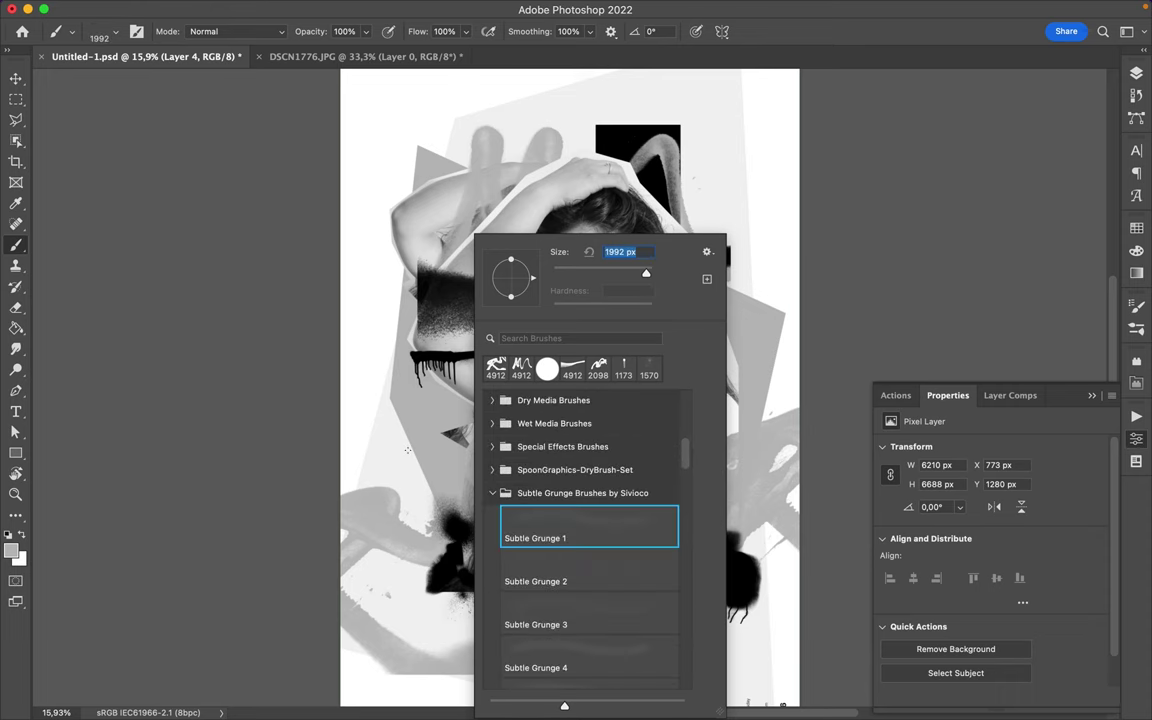
key("Return")
- Undo the last change, fit the poster on screen and switch to Subtle Grunge 3
scroll(410, 472, "up", 3)
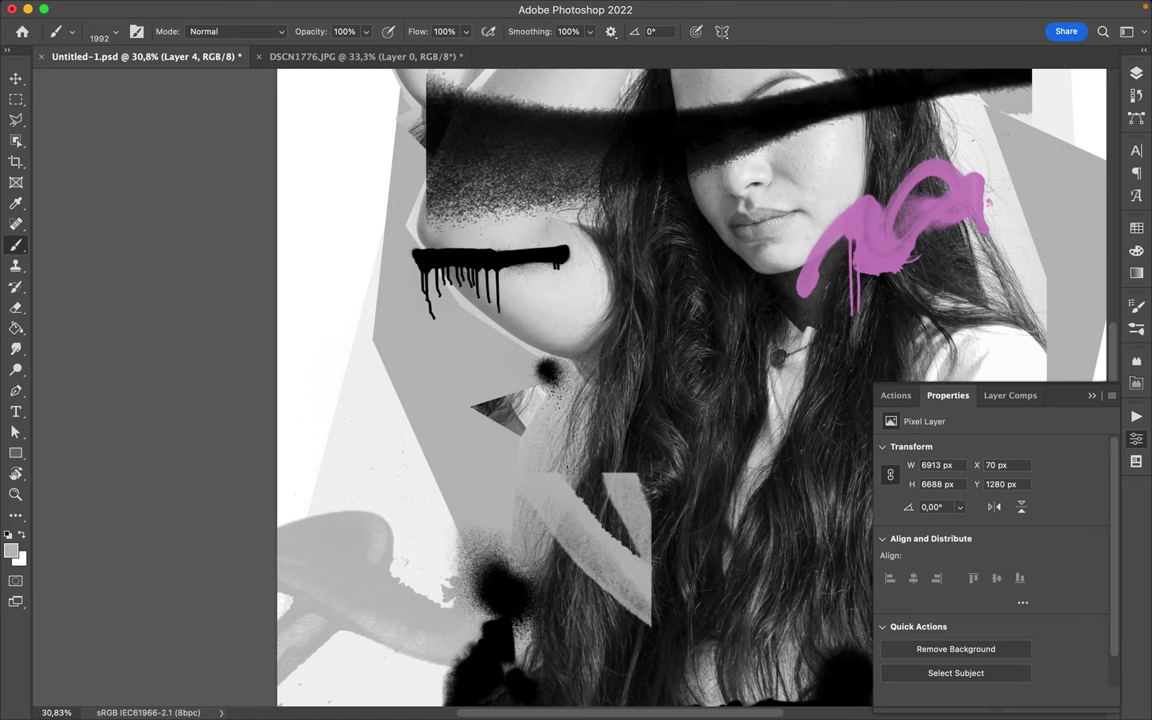
key("super+z")
scroll(545, 372, "up", 1)
scroll(606, 417, "up", 2)
key("super+0")
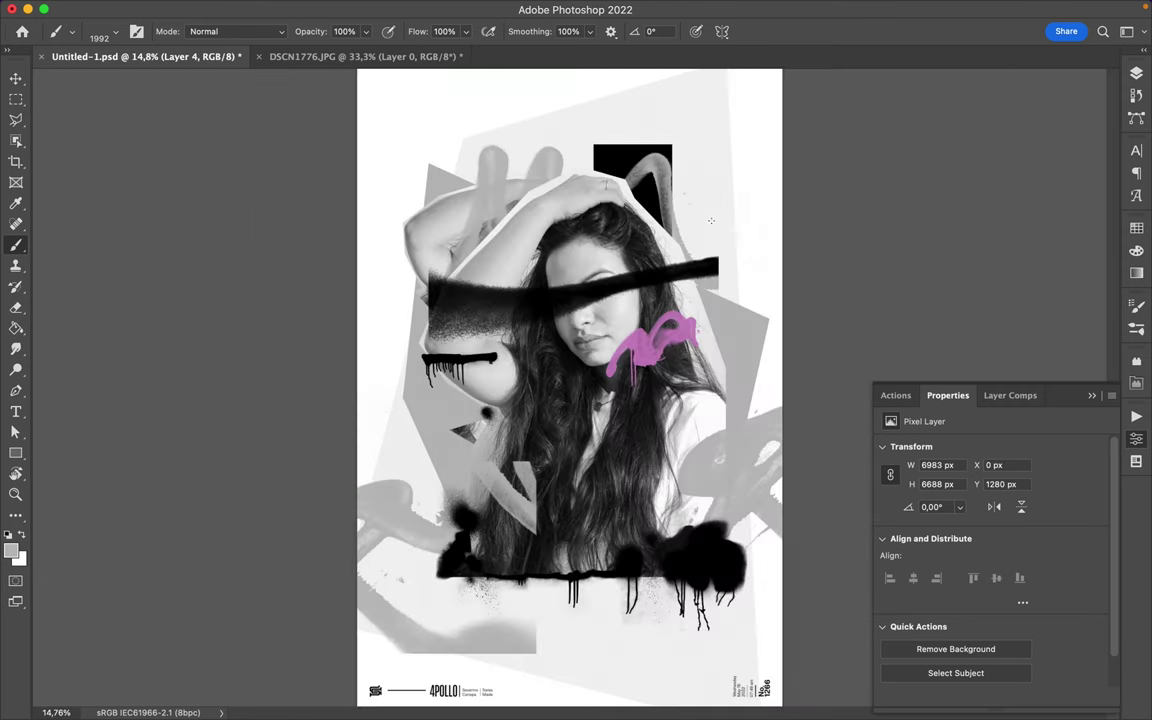
right_click(593, 268)
key("Escape")
right_click(580, 168)
left_click(694, 620)
key("Return")
- Bring up the Swatches panel and switch to the Subtle Grunge 5 brush
left_click(1136, 228)
right_click(608, 462)
left_click(720, 535)
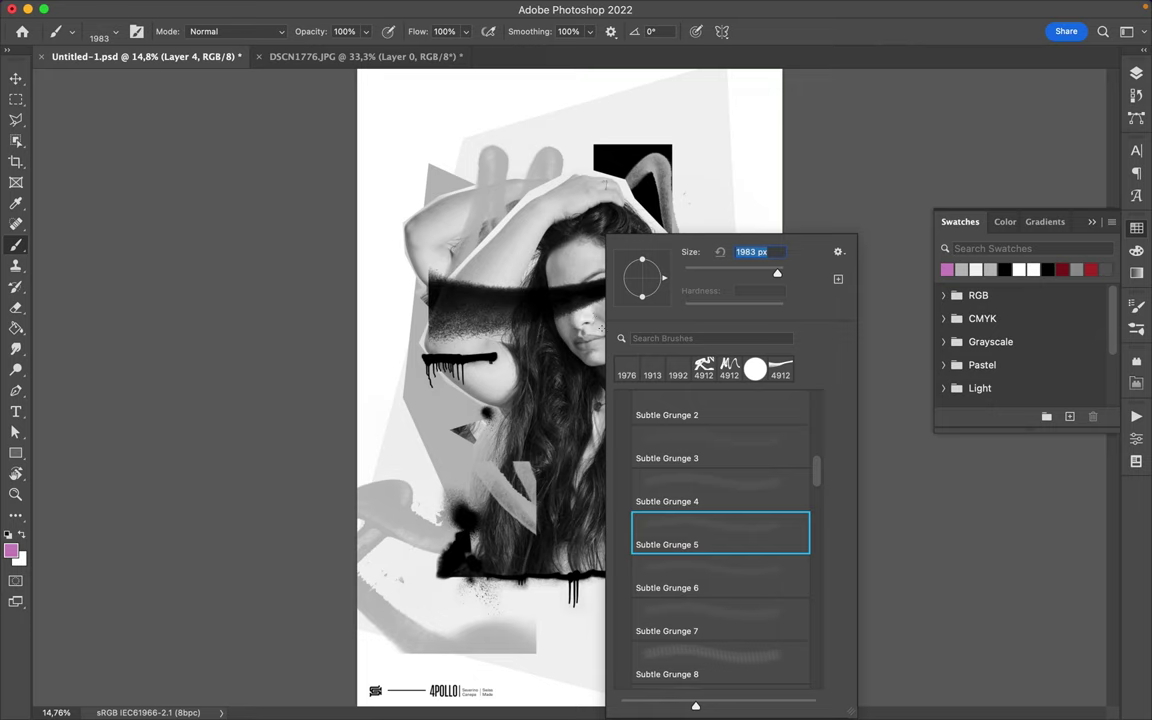
key("Return")
key("super+plus")
scroll(625, 345, "up", 5)
scroll(625, 345, "up", 3)
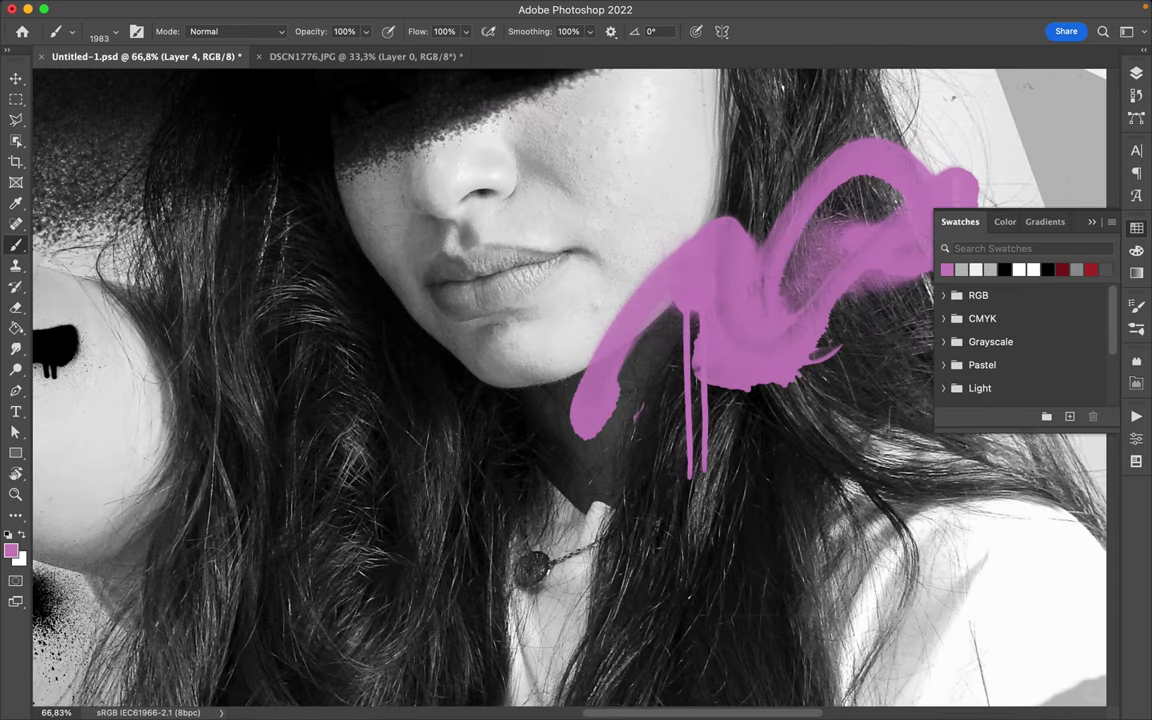
- Show all layers in the Layers panel and make Layer 7 active
left_click(1138, 78)
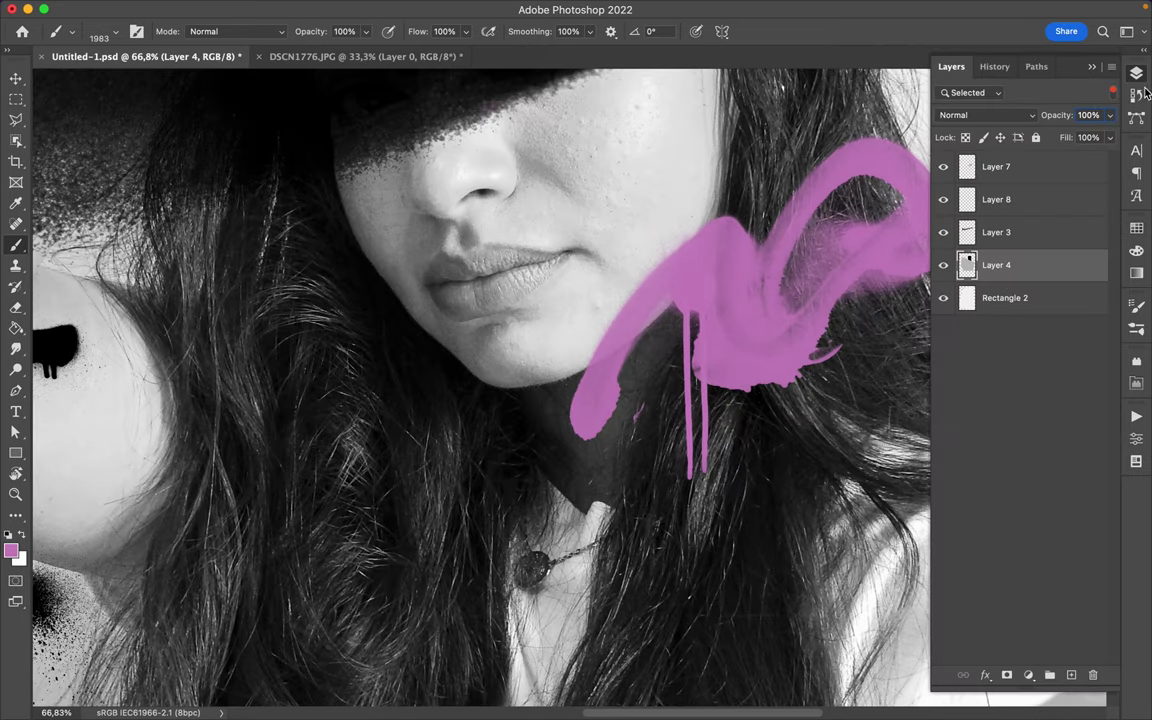
left_click(1113, 92)
left_click(1000, 187)
right_click(771, 220)
double_click(875, 586)
scroll(480, 380, "left", 10)
scroll(480, 380, "left", 5)
scroll(480, 380, "right", 5)
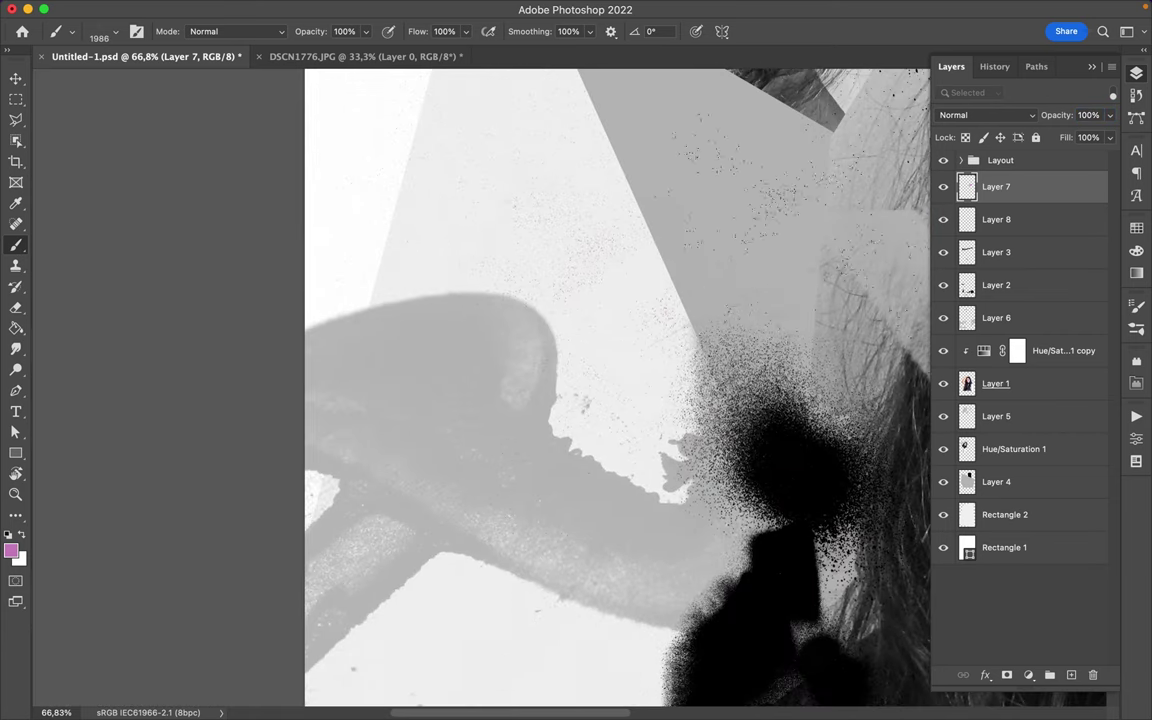
- Try Subtle Grunge 8, then settle on the Subtle Grunge 10 brush
right_click(850, 240)
left_click(965, 572)
scroll(480, 380, "right", 5)
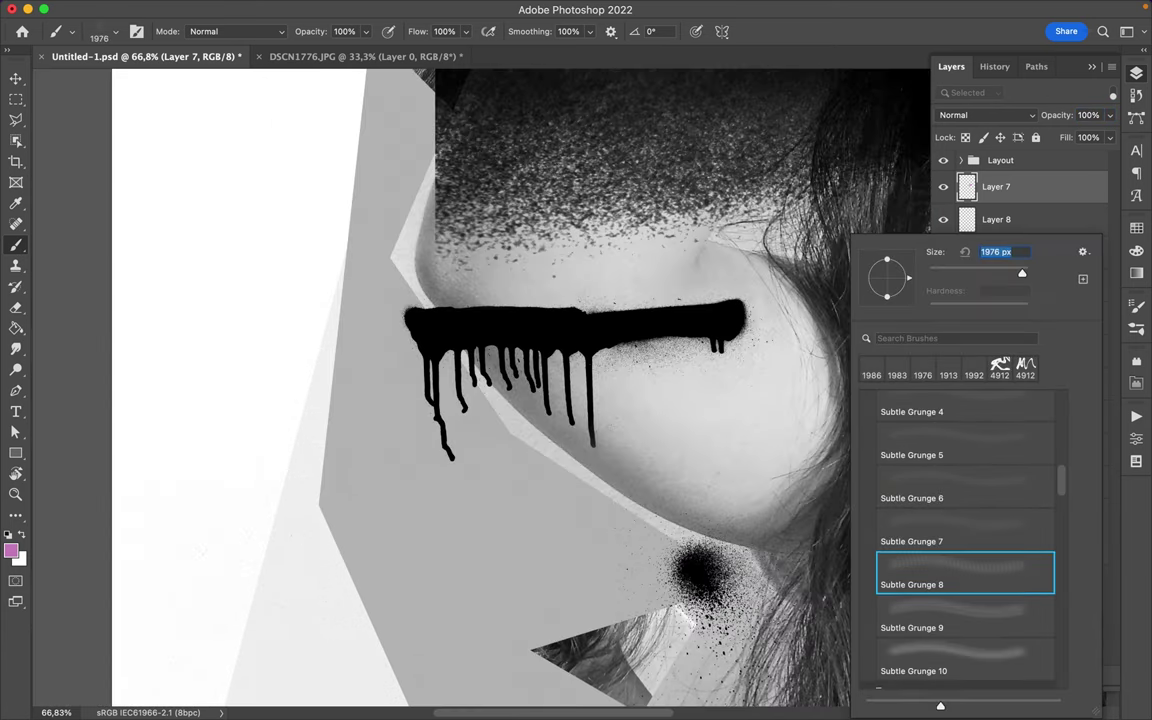
key("Escape")
scroll(565, 385, "down", 3)
right_click(815, 240)
scroll(929, 550, "down", 3)
left_click(929, 505)
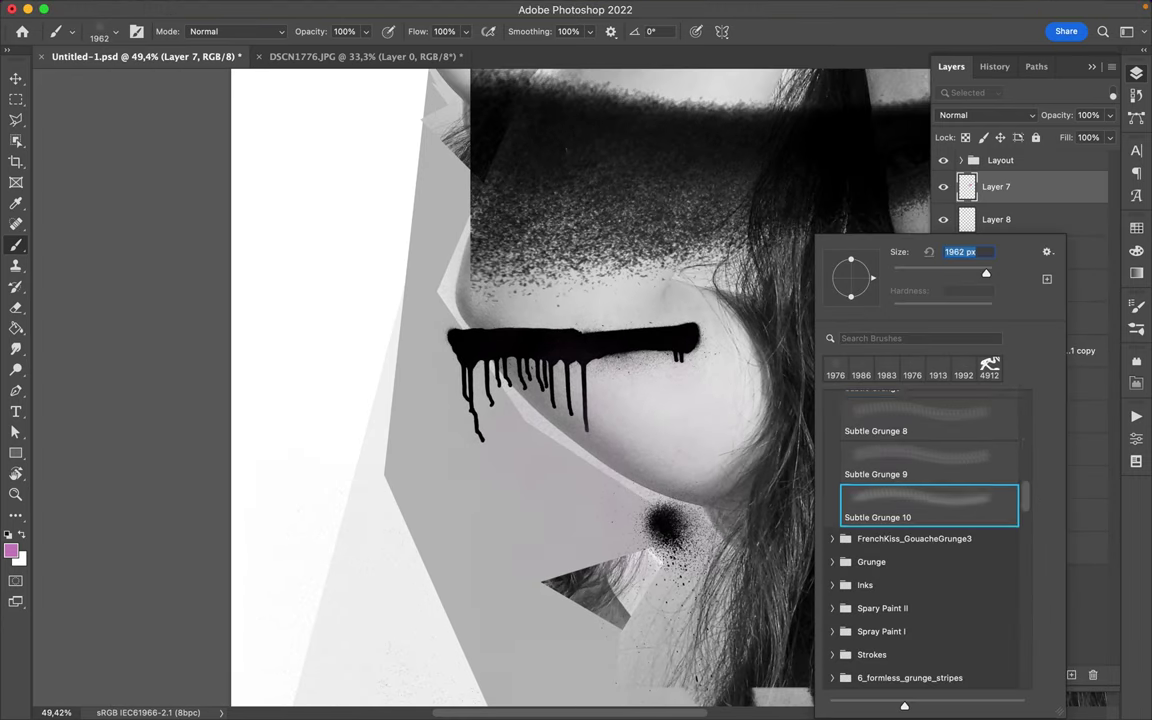
key("Escape")
scroll(413, 366, "down", 3)
scroll(413, 366, "down", 5)
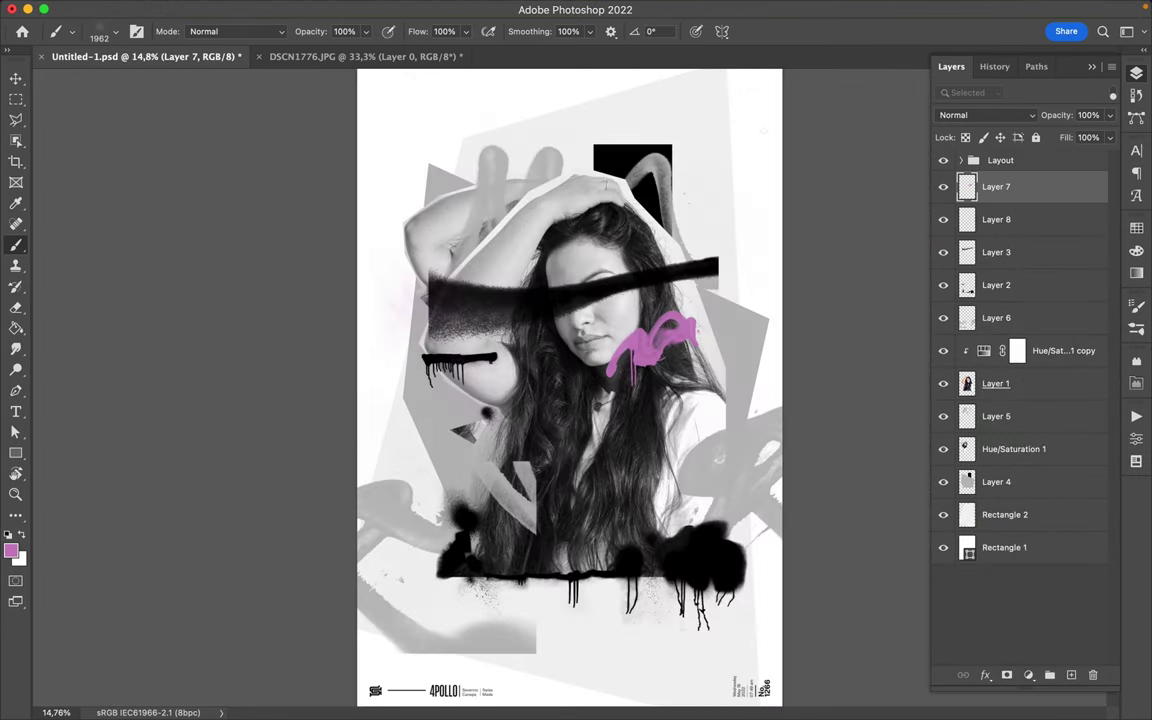
- Draw a black four-sided wedge with the Pen tool and move it down onto the drip bar
key("p")
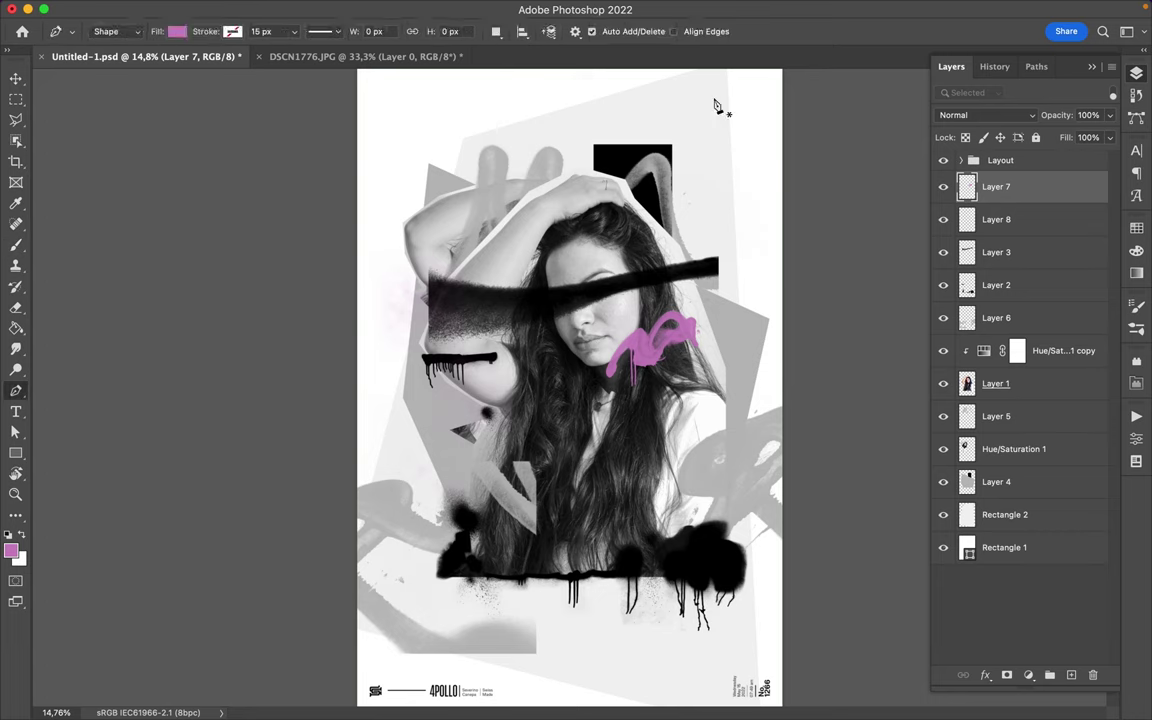
left_click(174, 36)
left_click(464, 567)
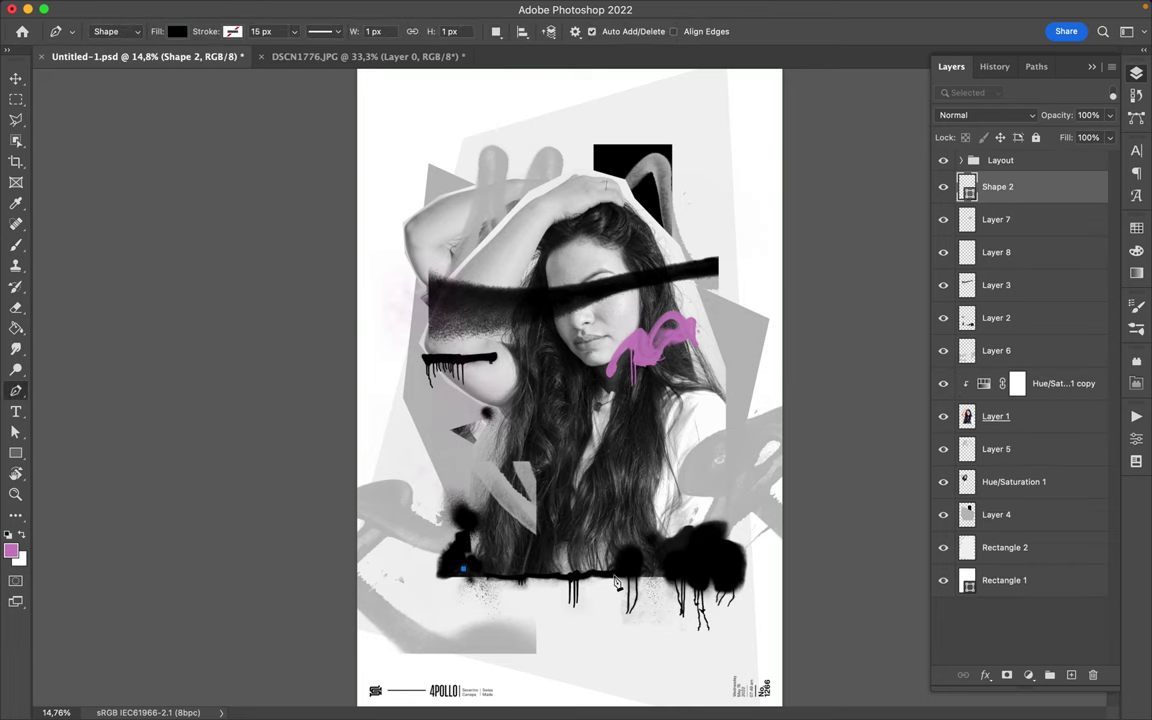
left_click(587, 495)
key("a")
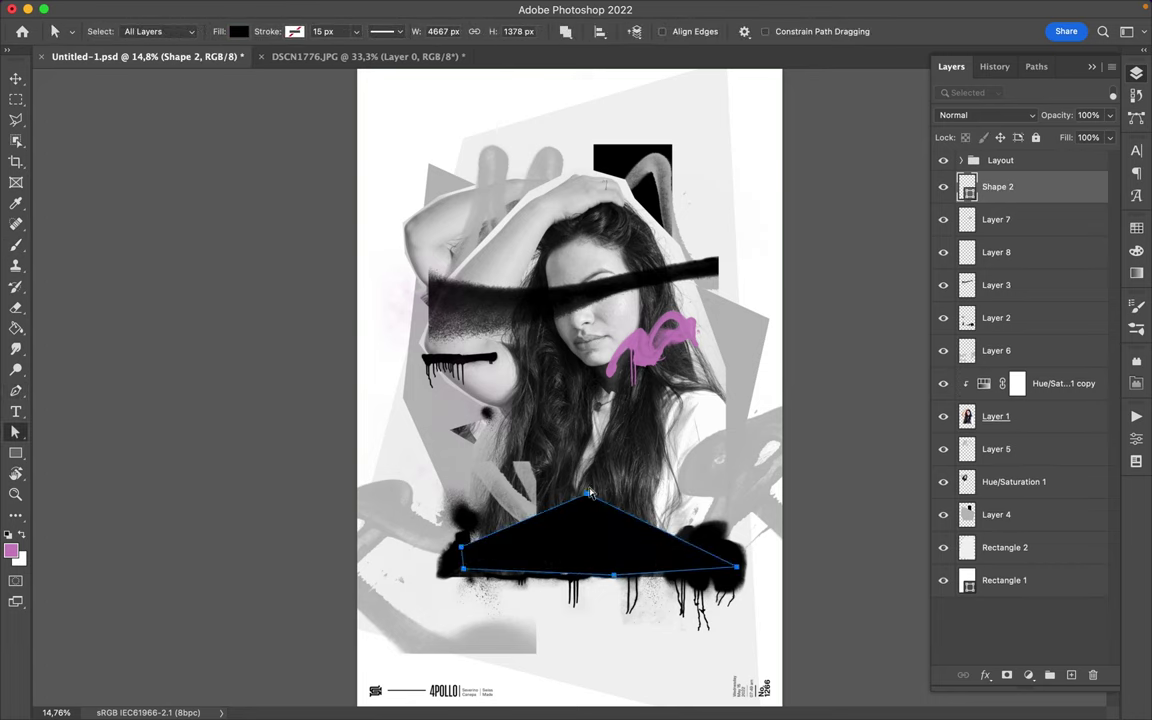
left_click_drag(685, 508, 680, 506)
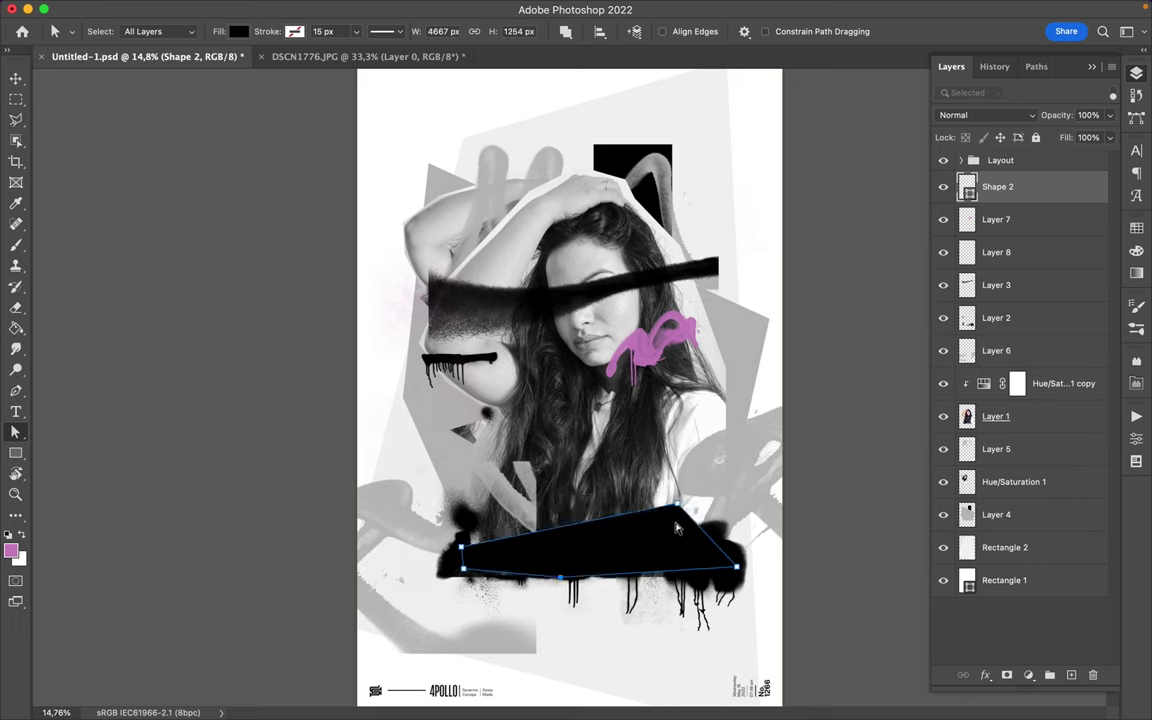
key("v")
left_click(595, 468)
key("Return")
left_click_drag(644, 531, 644, 537)
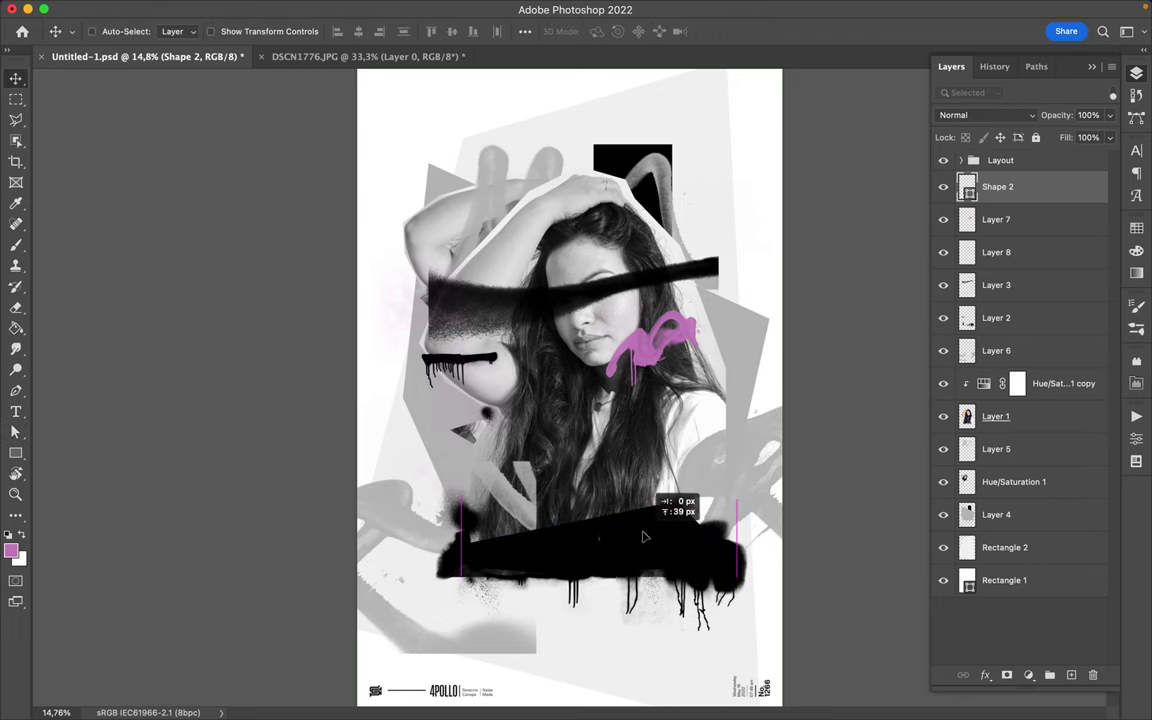
- Select Layer 1 and start a polygonal lasso selection around part of the portrait
left_click(679, 415, "ctrl")
key("l")
left_click(715, 243)
- Copy the selected portrait piece to its own layer and shift it left
double_click(598, 567)
key("ctrl+j")
key("v")
mouse_move(626, 577)
left_mouse_down()
mouse_move(516, 577)
mouse_move(444, 639)
left_mouse_up()
- Merge the adjustment into the cut piece and place it below Hue/Saturation 1
left_click_drag(1009, 416, 982, 466)
mouse_move(1063, 383)
left_mouse_down()
mouse_move(988, 443)
mouse_move(993, 528)
left_mouse_up()
left_click(995, 481, "shift")
key("ctrl+e")
left_click_drag(450, 460, 438, 472)
- Copy a slice across the top of the head to a new layer and offset it upward
key("l")
left_click(522, 183)
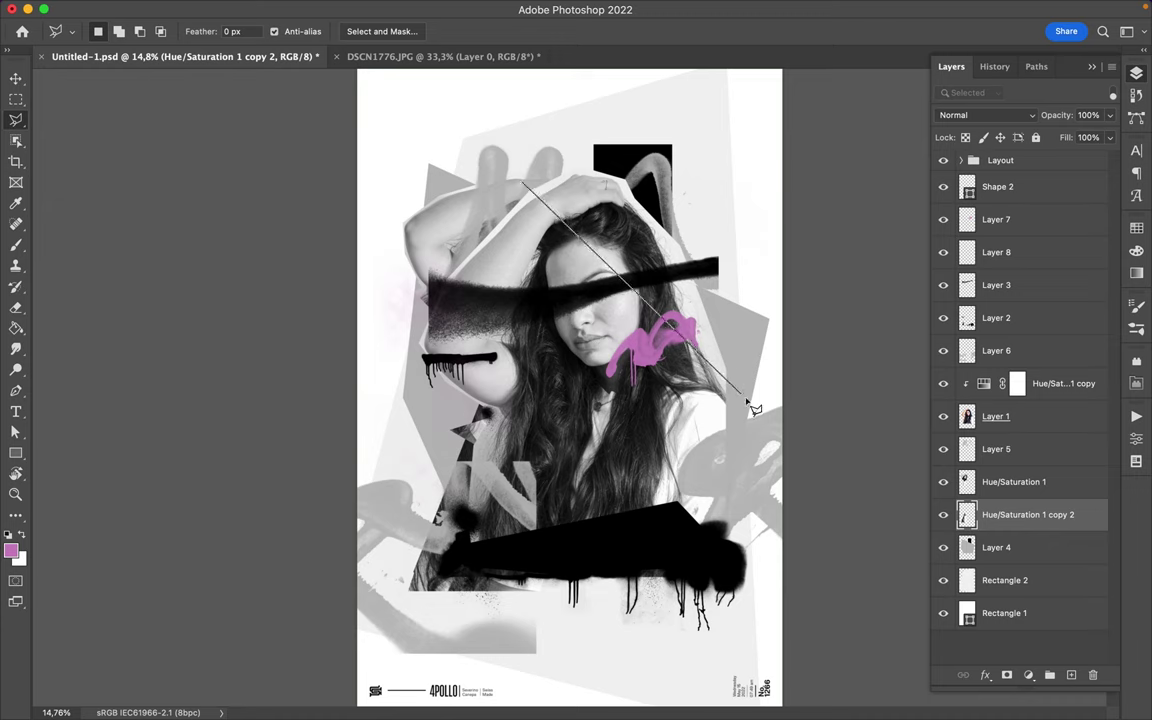
left_click(530, 188)
left_click(1040, 383)
key("ctrl+e")
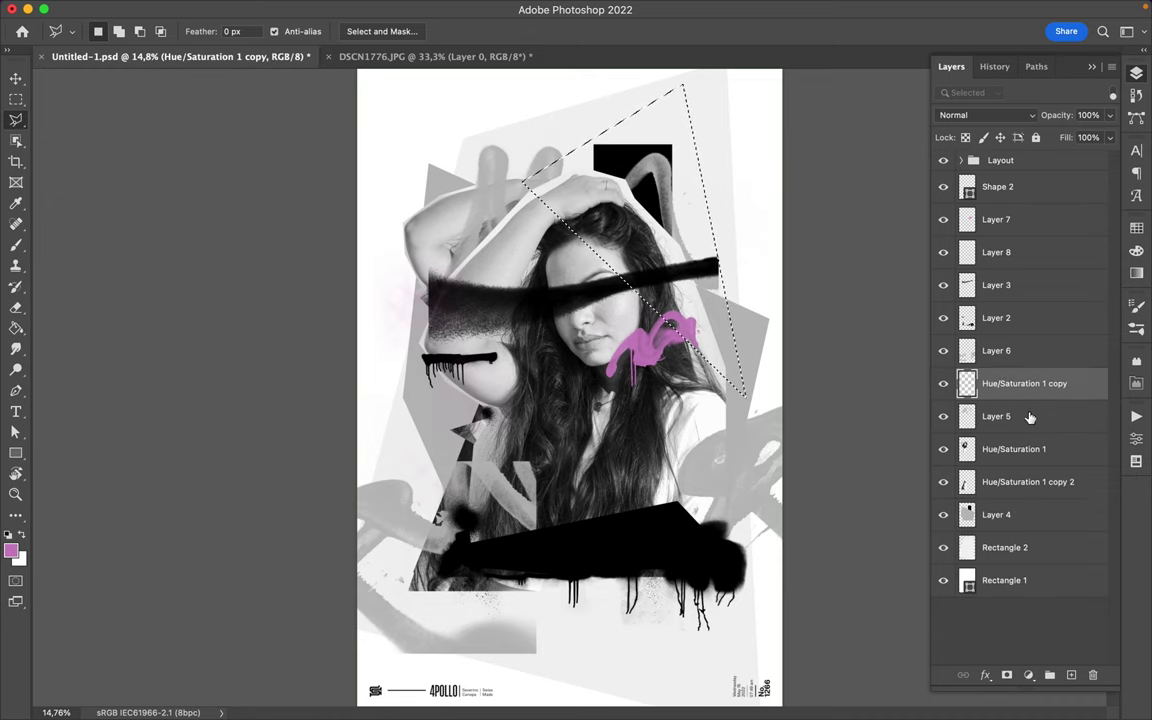
key("ctrl+j")
key("v")
left_click_drag(651, 310, 655, 245)
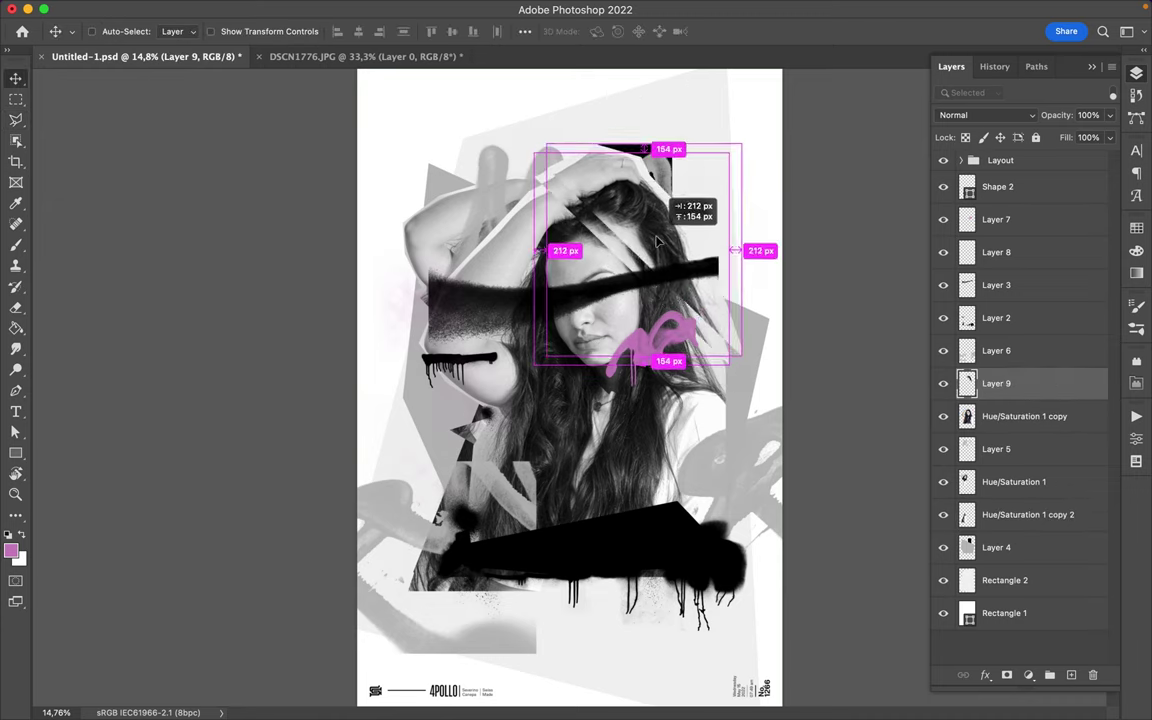
- Choose a brush from the Grunge brush sets
key("b")
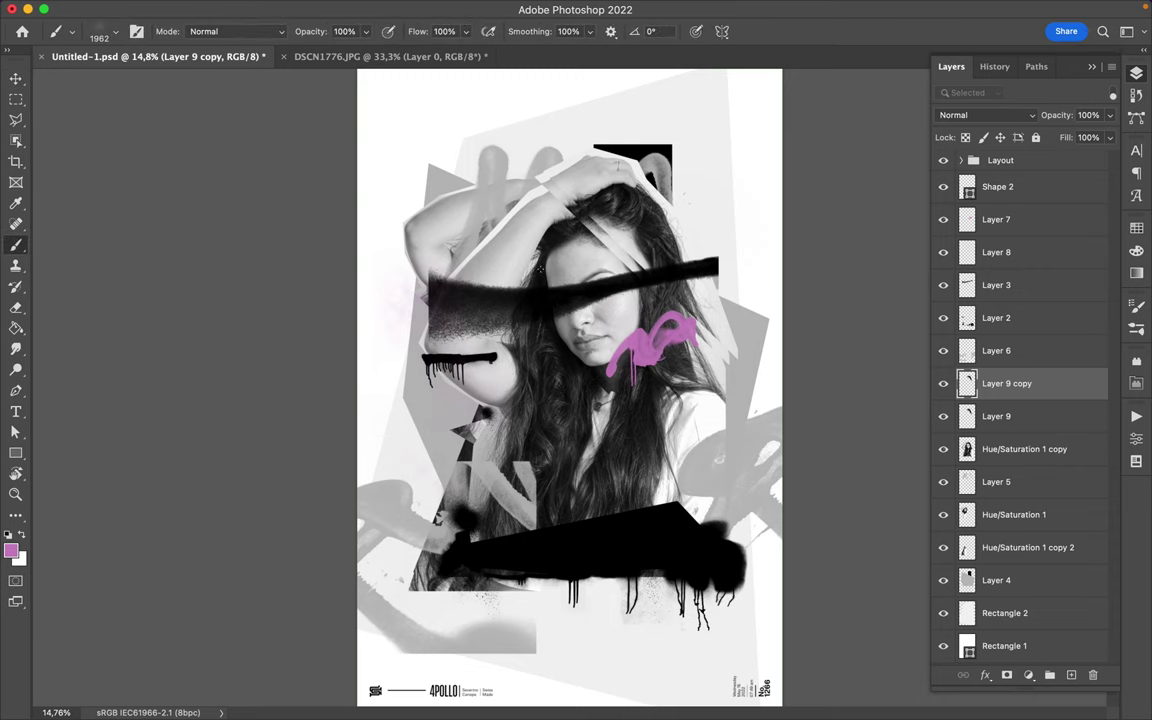
right_click(548, 277)
scroll(660, 480, "down", 2)
left_click(561, 500)
left_click(657, 533)
scroll(655, 540, "down", 3)
left_click(661, 575)
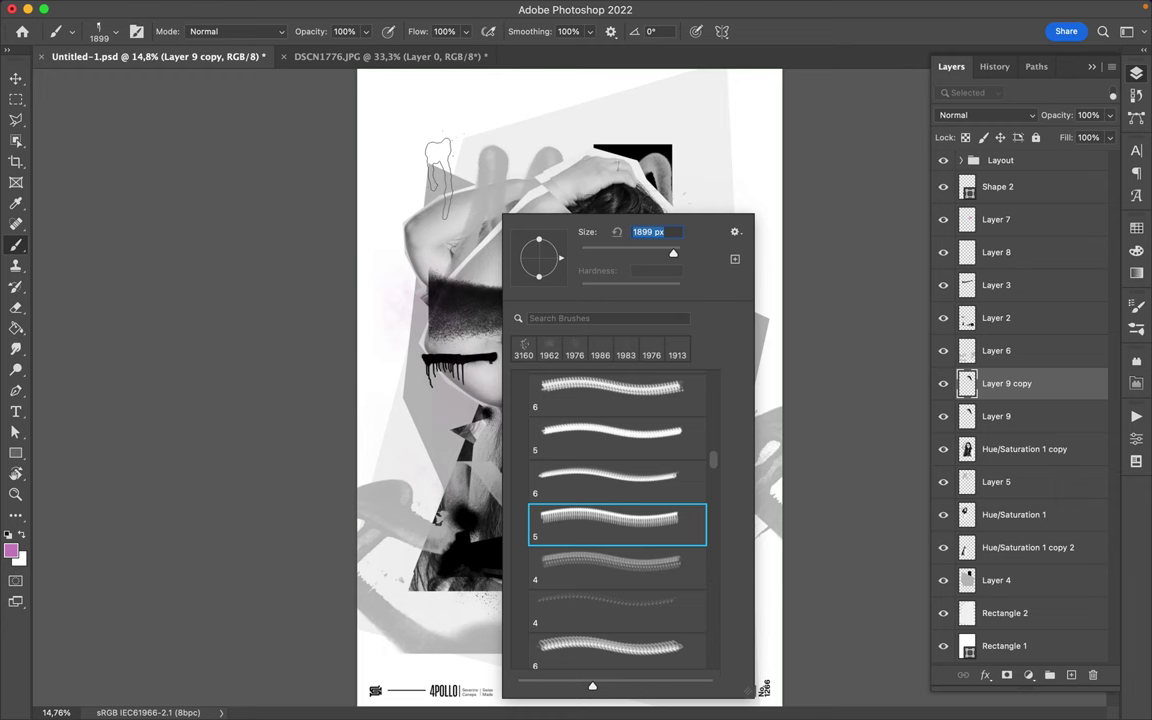
left_click(490, 228)
- Stamp a black grunge texture on a new lower layer near the arm, shifted up-left
key("d")
key("ctrl+shift+alt+n")
left_click(490, 230)
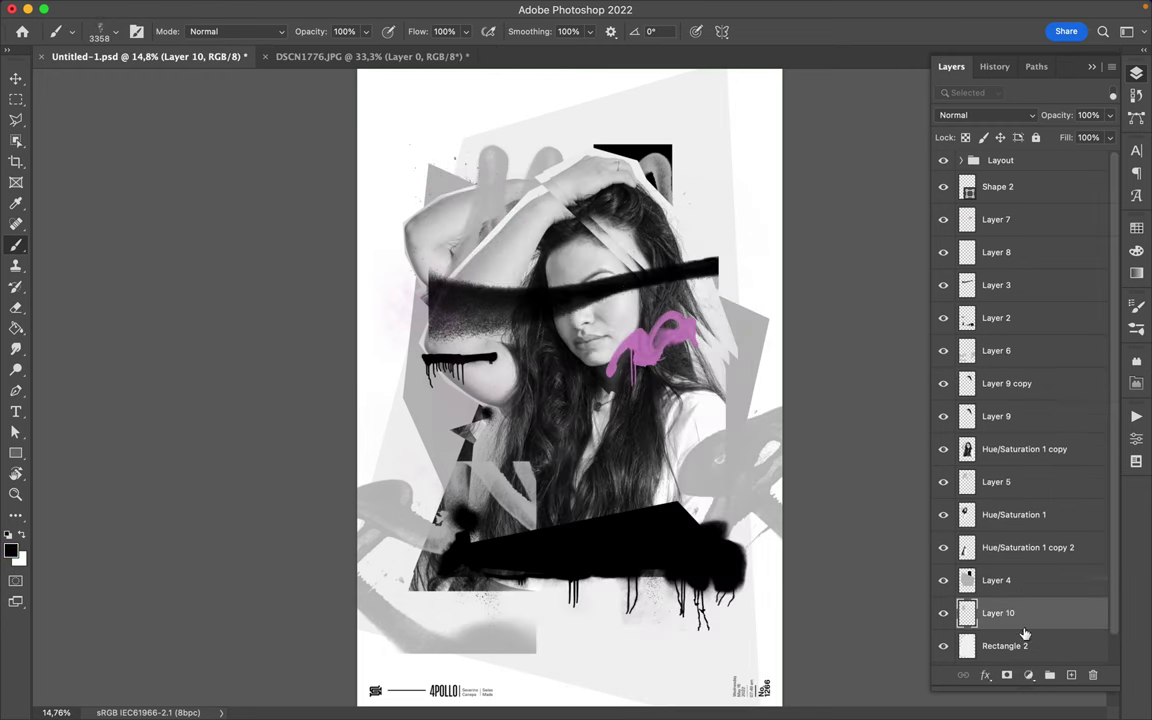
left_click_drag(1000, 390, 1000, 548)
key("v")
left_click_drag(470, 210, 396, 176)
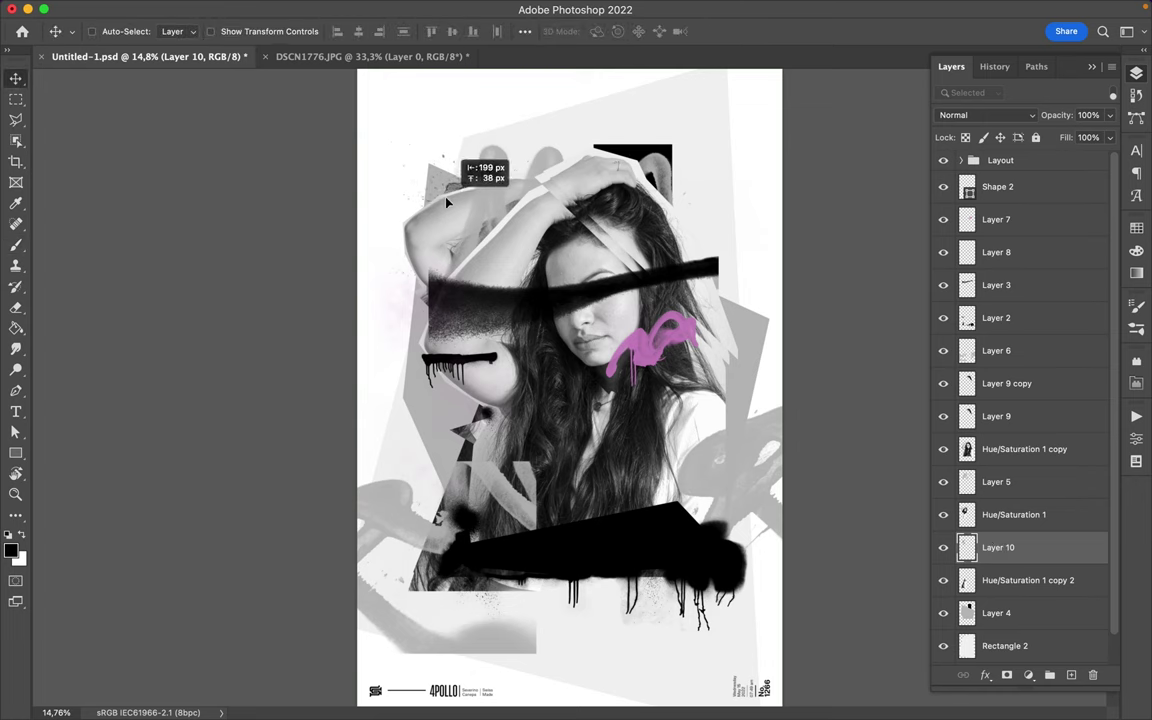
- Select Layer 2 and switch to a splatter brush from the grunge sets
left_click(988, 318)
key("b")
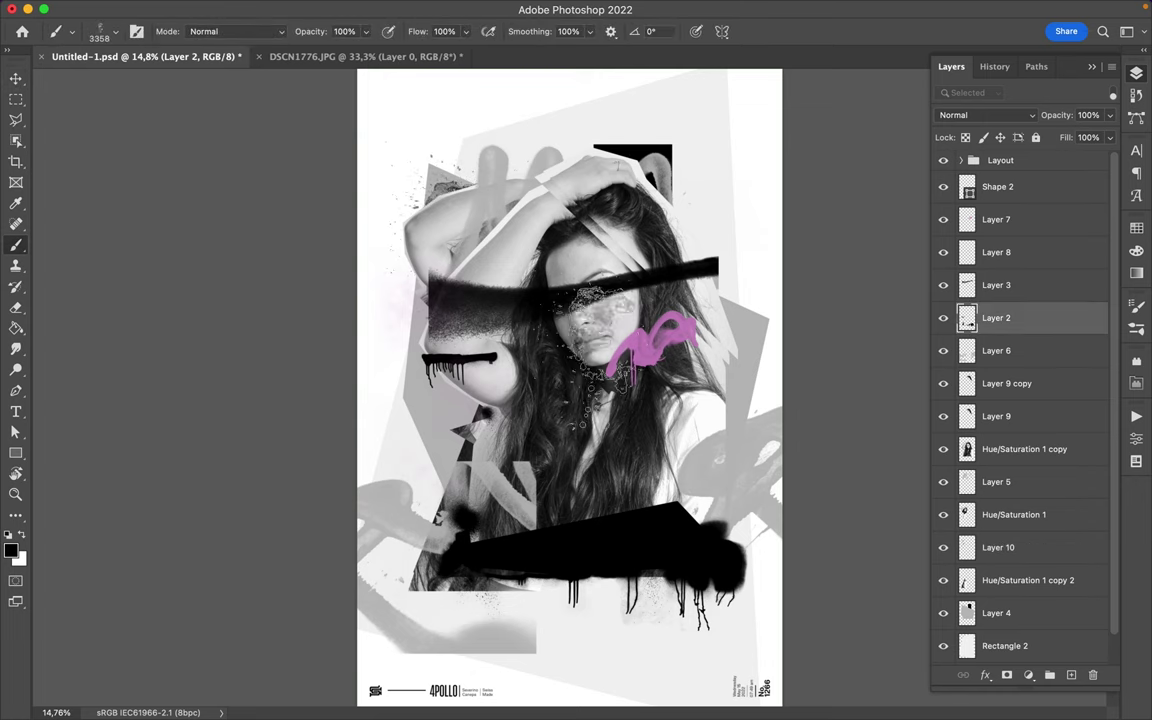
right_click(597, 236)
left_click(700, 515)
left_click(676, 605)
key("Return")
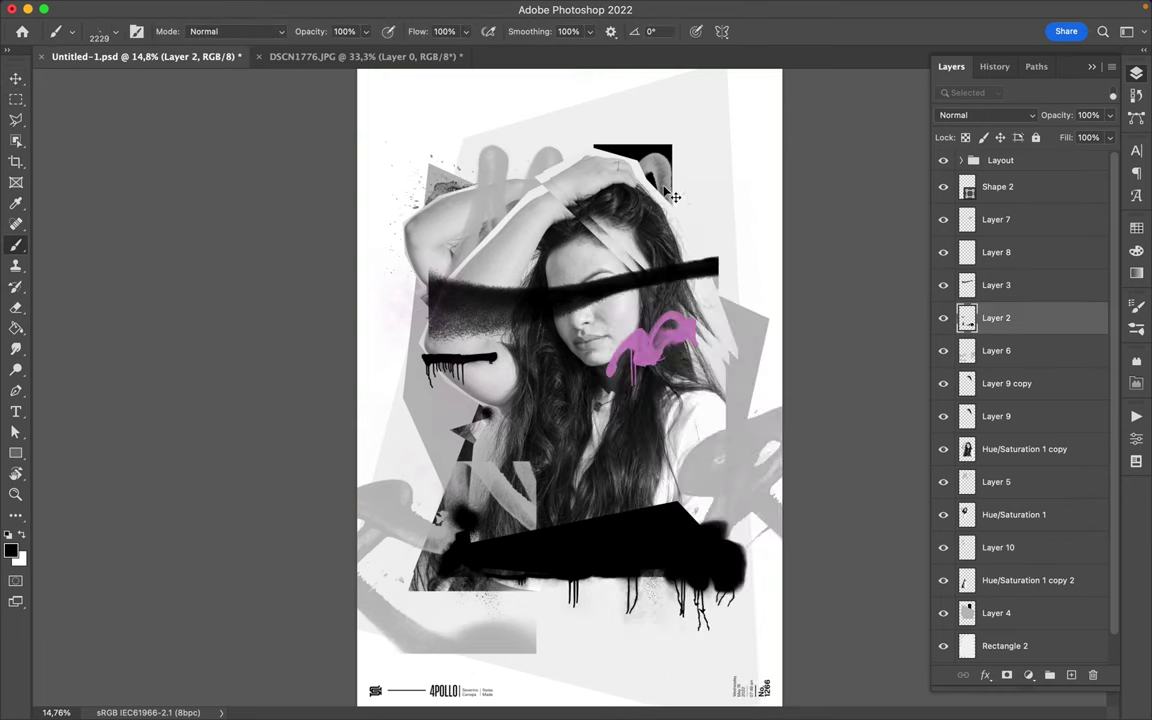
right_click(659, 332)
scroll(800, 520, "down", 1)
scroll(797, 584, "down", 2)
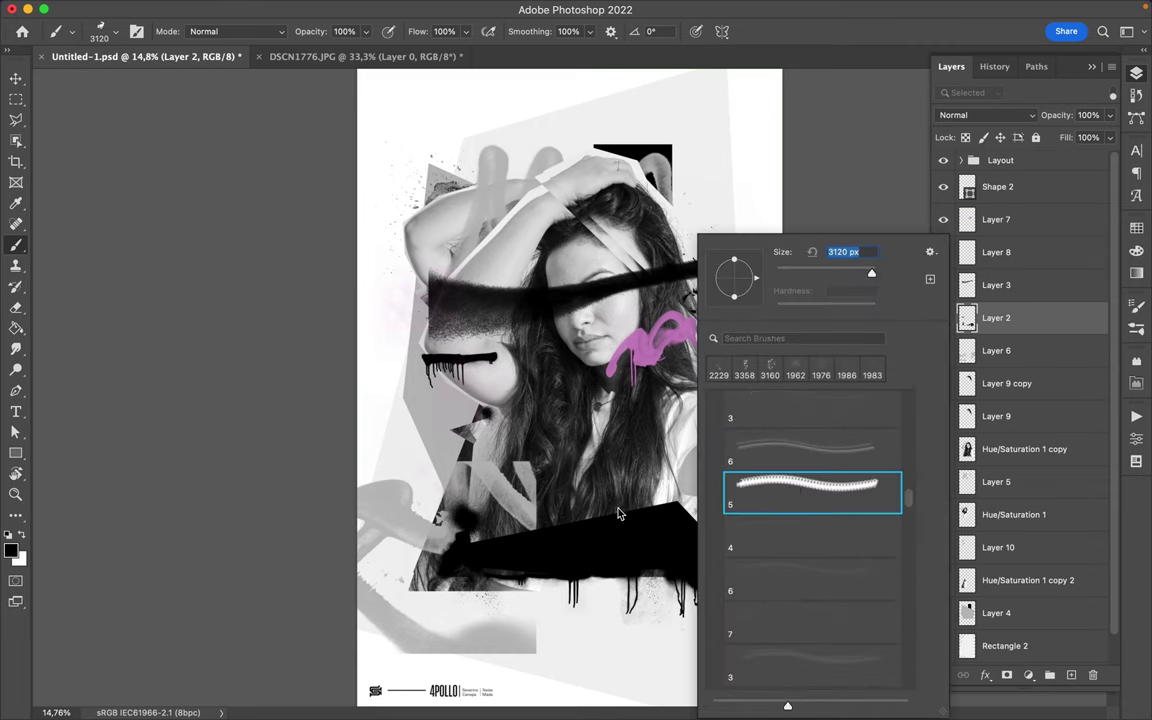
left_click(1136, 229)
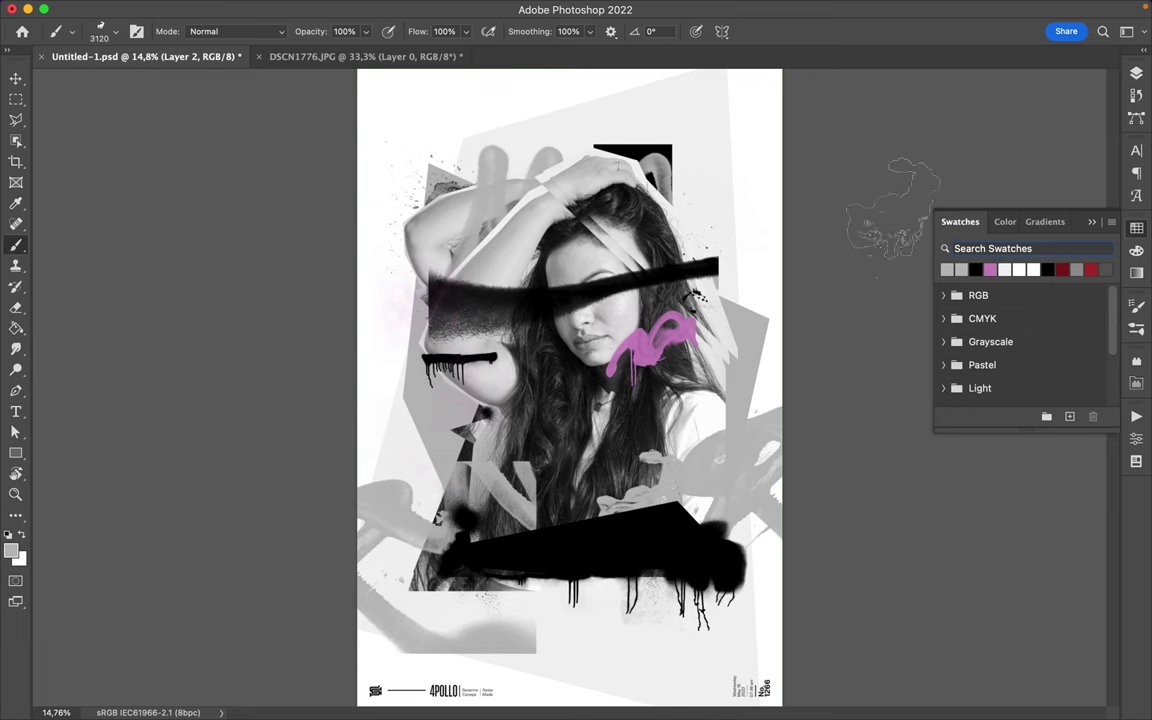
- Make white the paint colour, move Layer 7 above Shape 2, and choose scratch brushes
key("F7")
key("alt+bracketright")
key("alt+bracketright")
key("alt+bracketright")
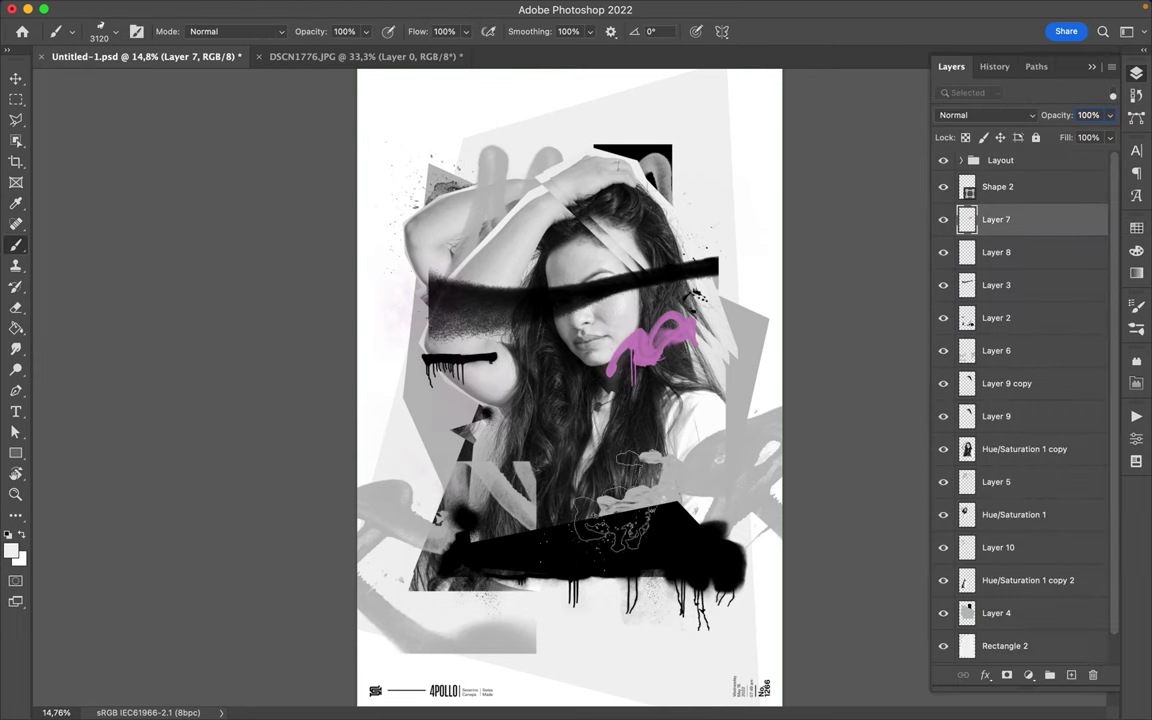
left_click_drag(996, 219, 1005, 180)
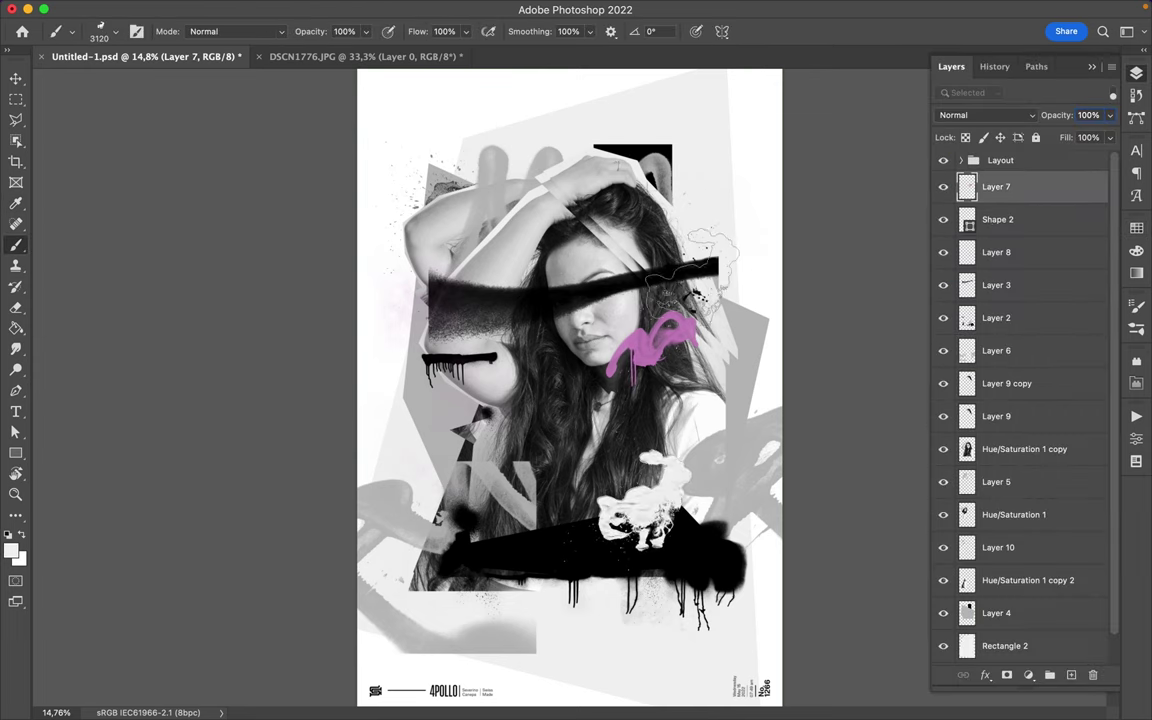
right_click(640, 385)
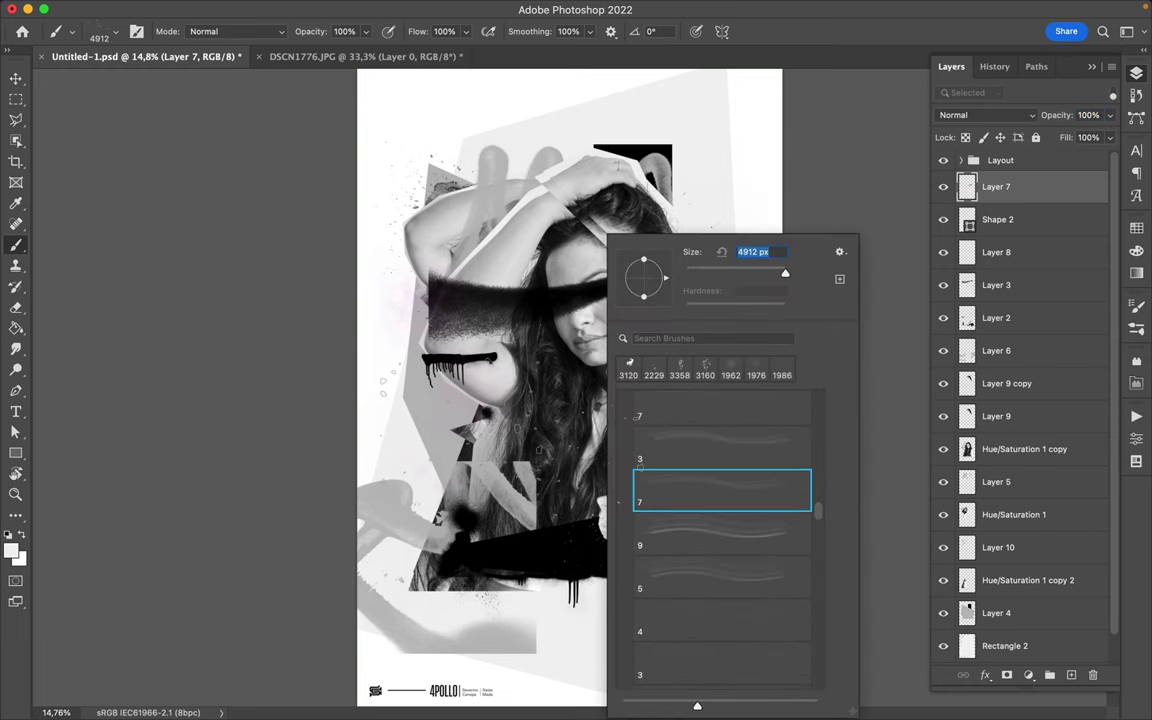
double_click(720, 535)
right_click(779, 385)
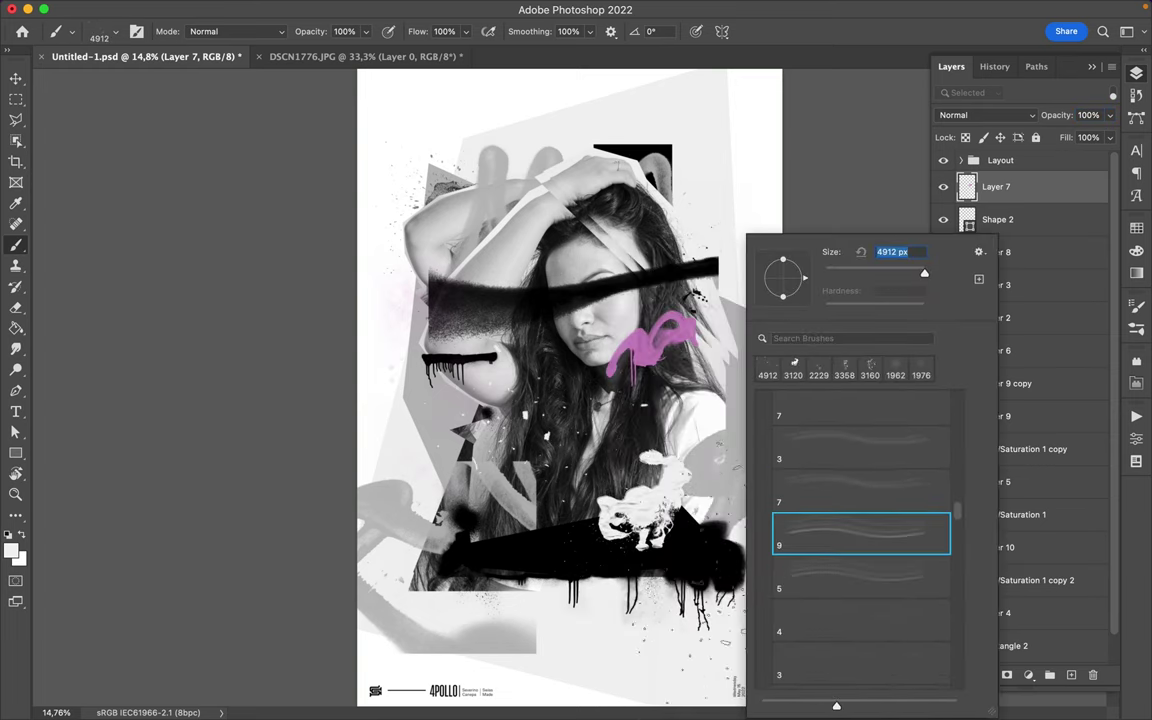
double_click(860, 533)
- Stamp white specks onto the portrait with a scratch brush
right_click(699, 480)
left_click(815, 582)
double_click(815, 582)
right_click(748, 480)
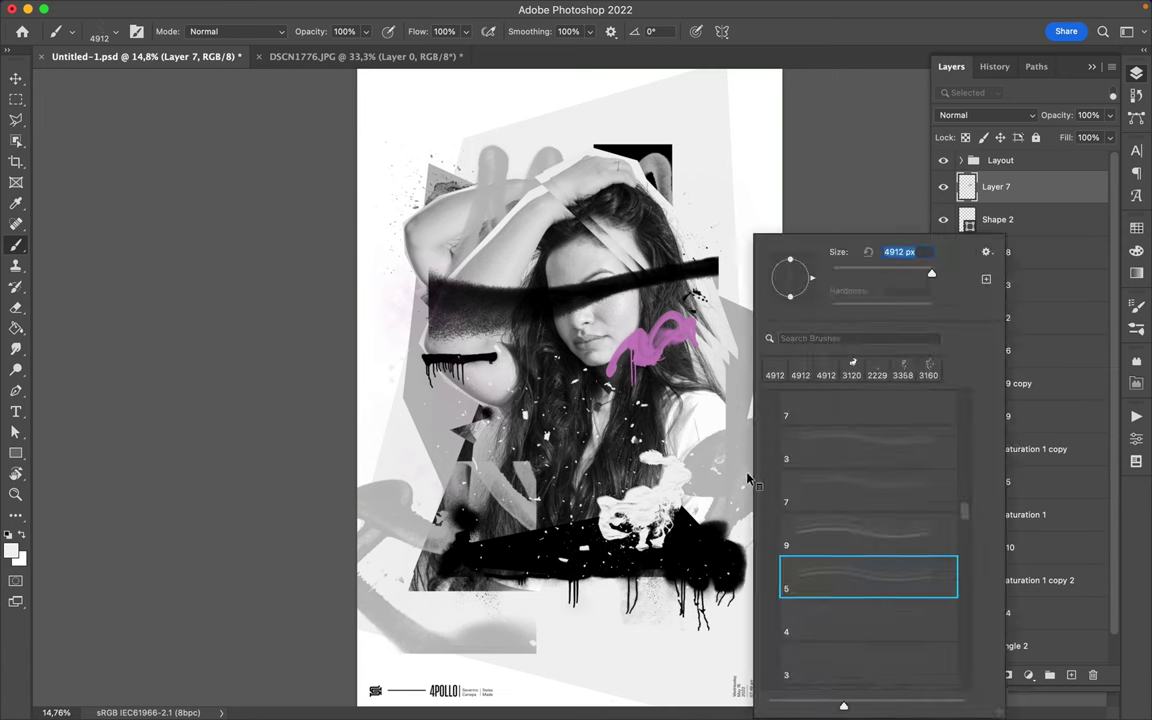
key("Return")
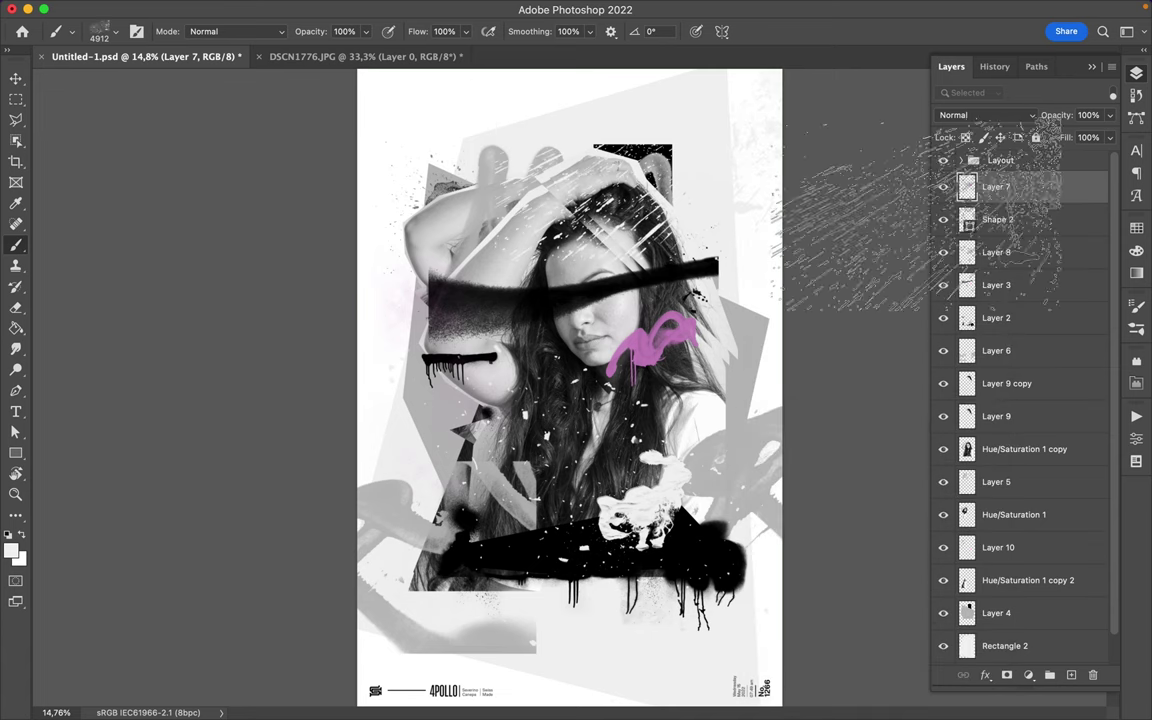
- Stamp white scratches across the head with another scratch brush
right_click(615, 240)
scroll(718, 566, "down", 1)
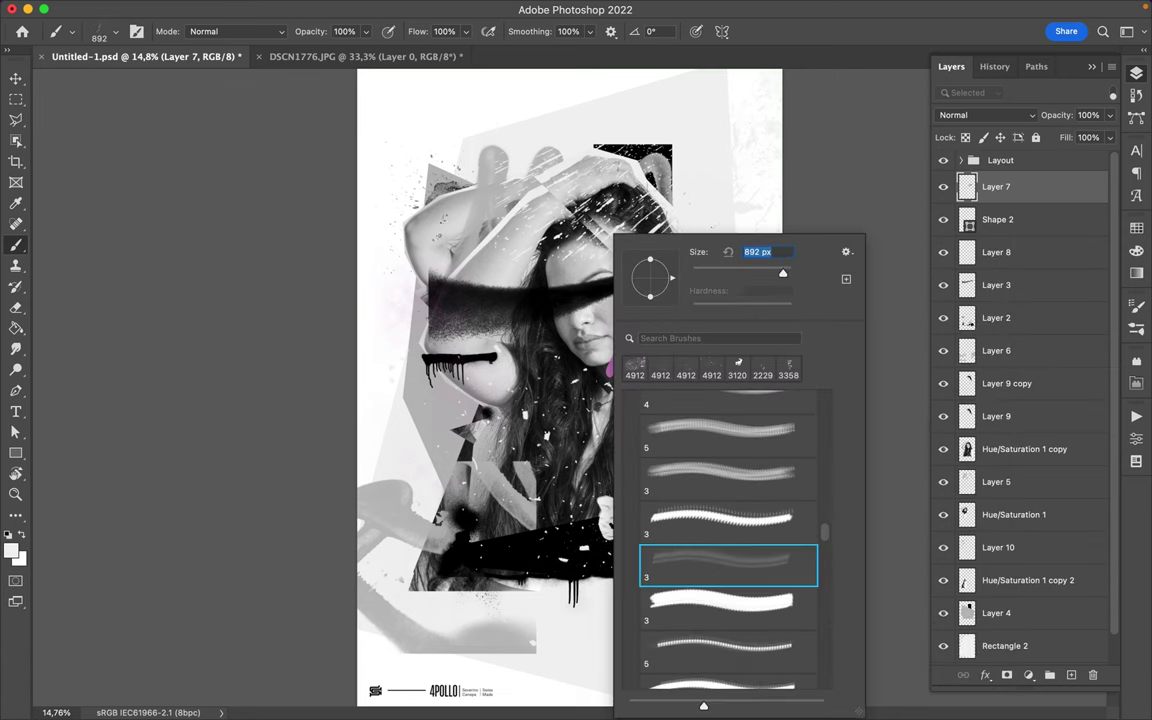
key("Return")
right_click(603, 212)
left_click(715, 575)
left_click(712, 622)
key("Return")
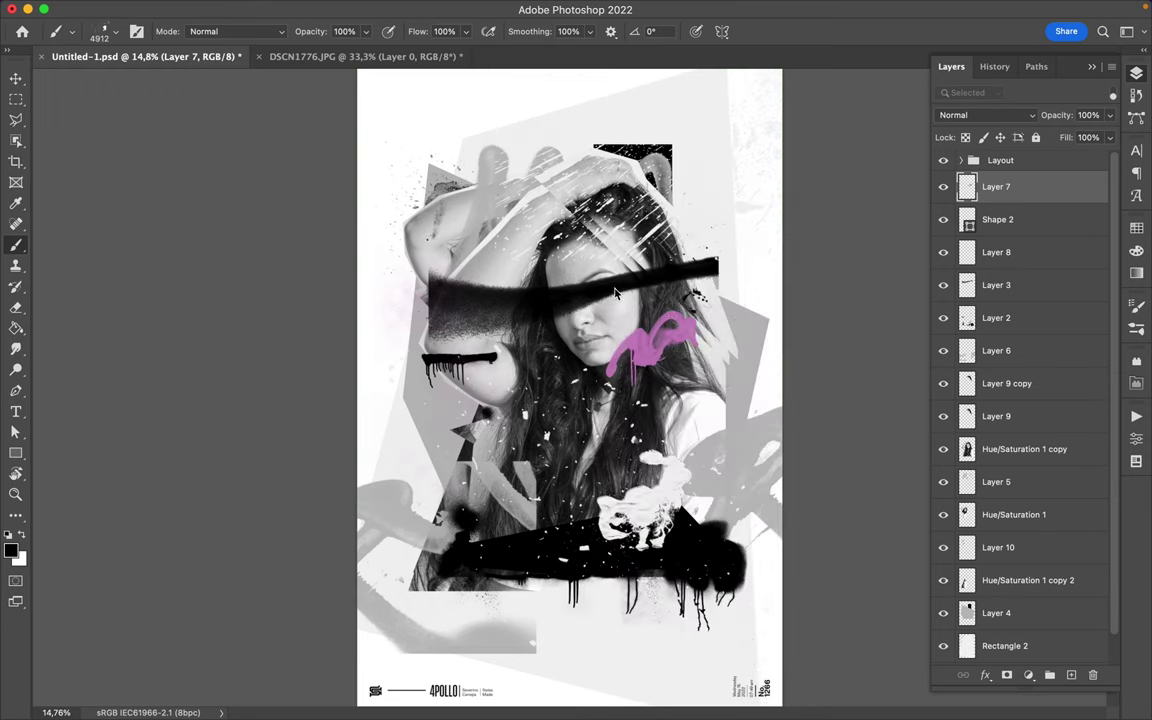
- Pick a brush from the Beast_wonderland brush set
right_click(623, 240)
scroll(706, 585, "down", 2)
scroll(706, 585, "down", 2)
scroll(740, 473, "down", 2)
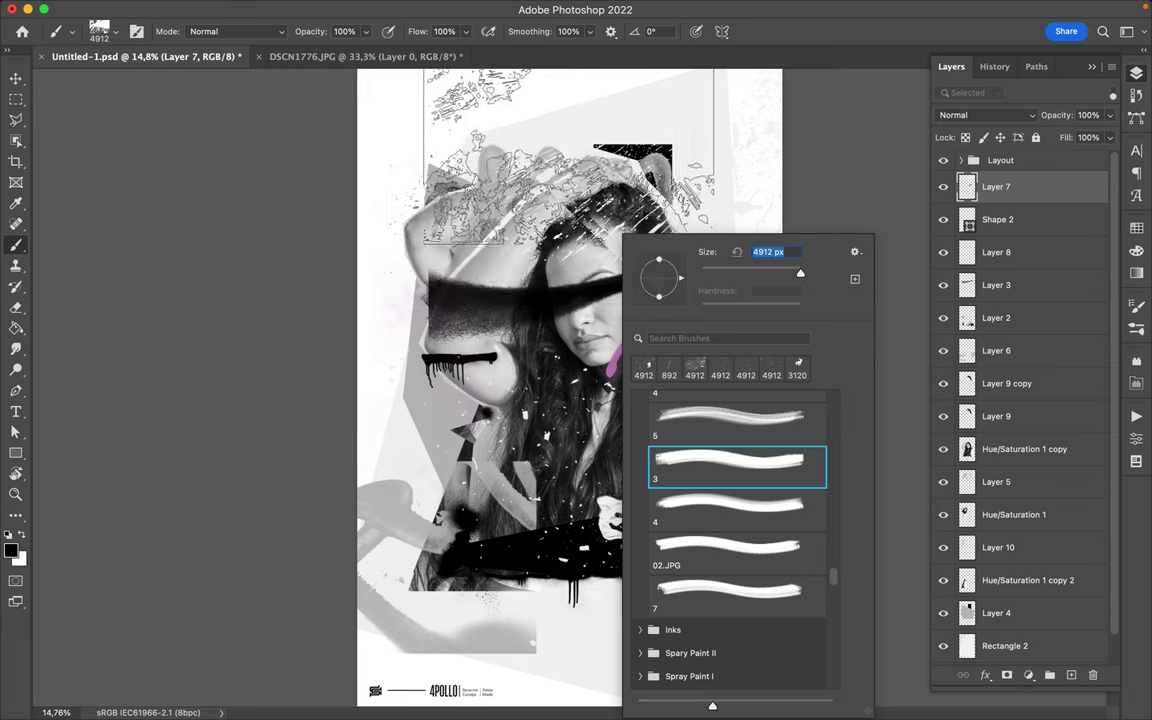
scroll(728, 556, "down", 3)
scroll(728, 556, "down", 5)
left_click(642, 625)
scroll(643, 625, "down", 5)
left_click(725, 600)
key("Return")
- Stamp a white scratch texture on the poster and pick another scratch brush
right_click(630, 216)
left_click(738, 548)
key("Return")
right_click(652, 228)
left_click(764, 515)
key("Return")
- Save the poster PSD document with all its edits
scroll(565, 385, "down", 1)
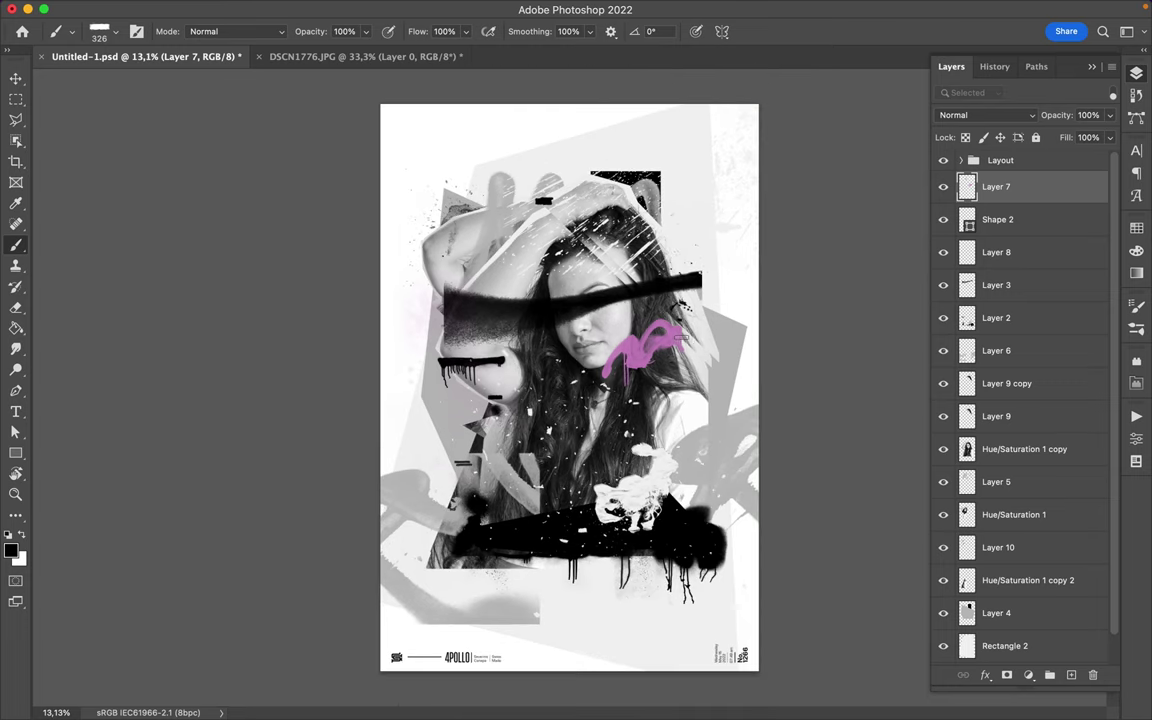
key("ctrl+s")
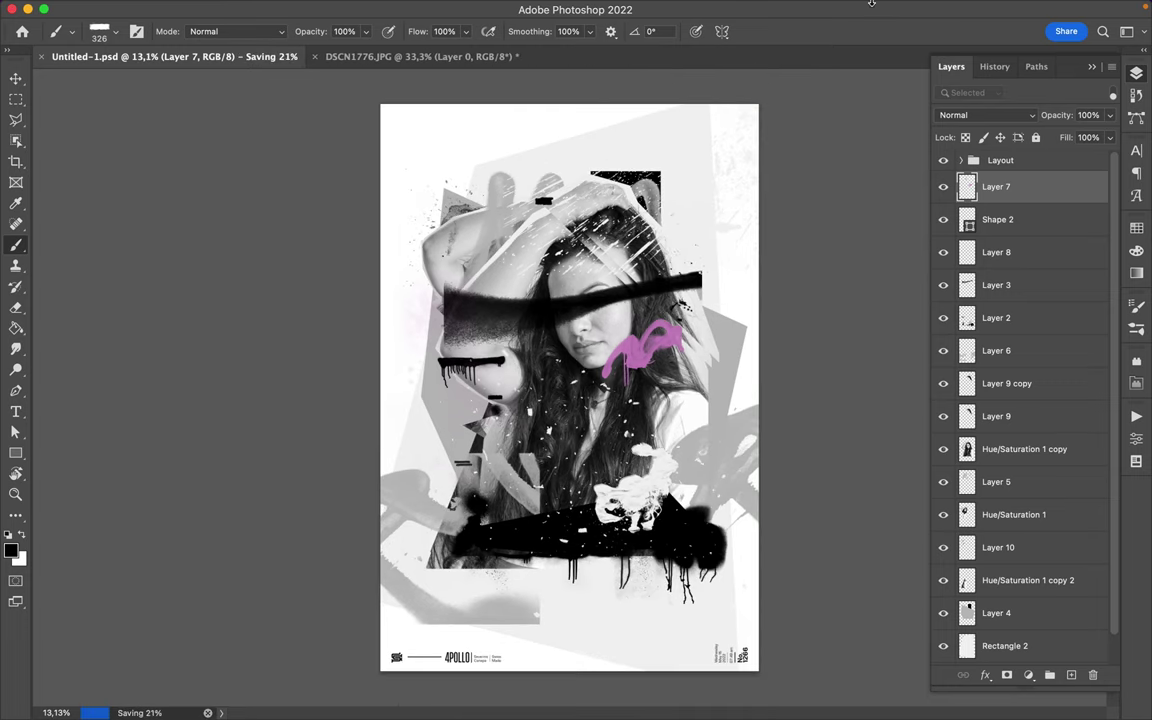